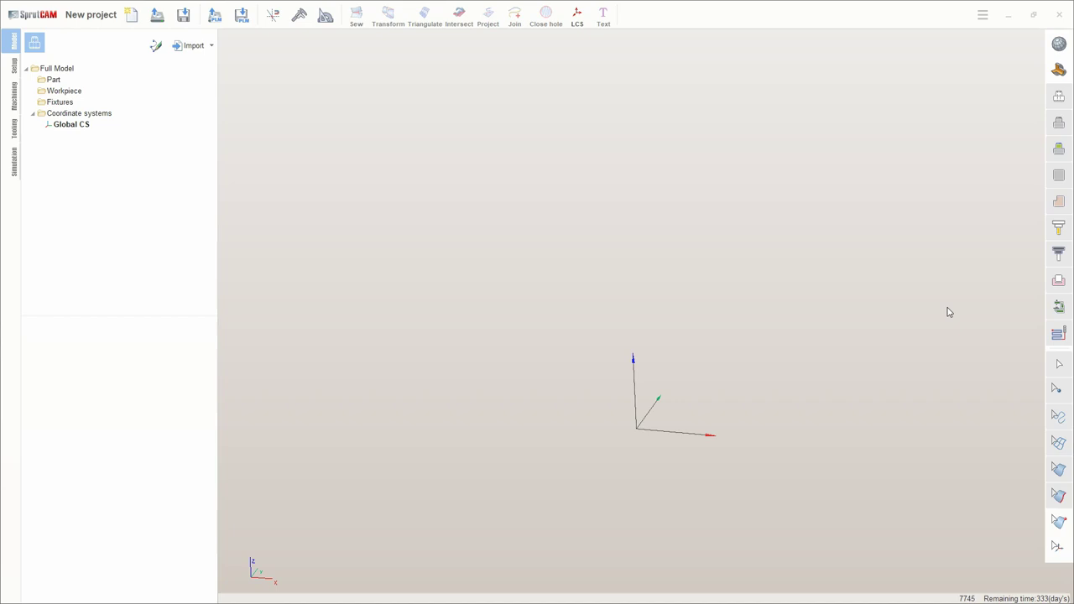
- Review the measurement units, online features and PLM connection settings, then close without saving
left_click(10, 12)
left_click(48, 127)
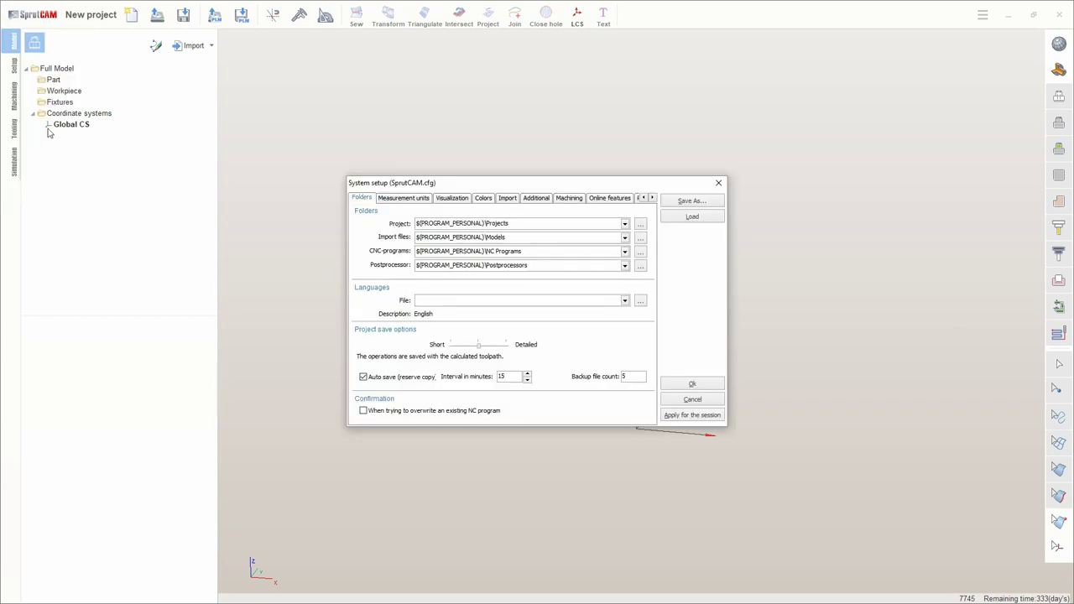
left_click(403, 197)
left_click(610, 197)
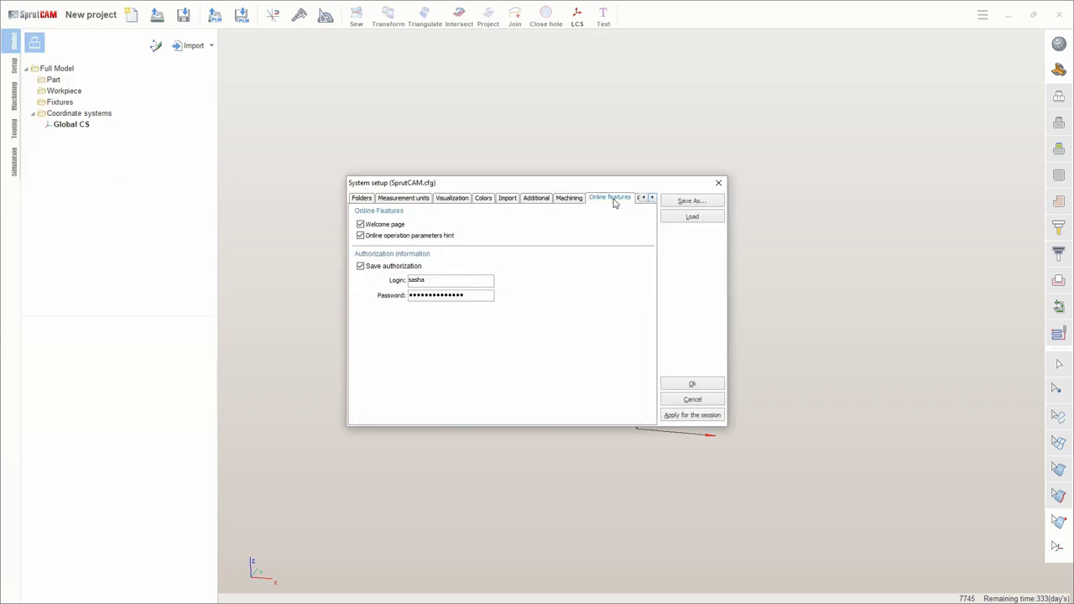
left_click(641, 198)
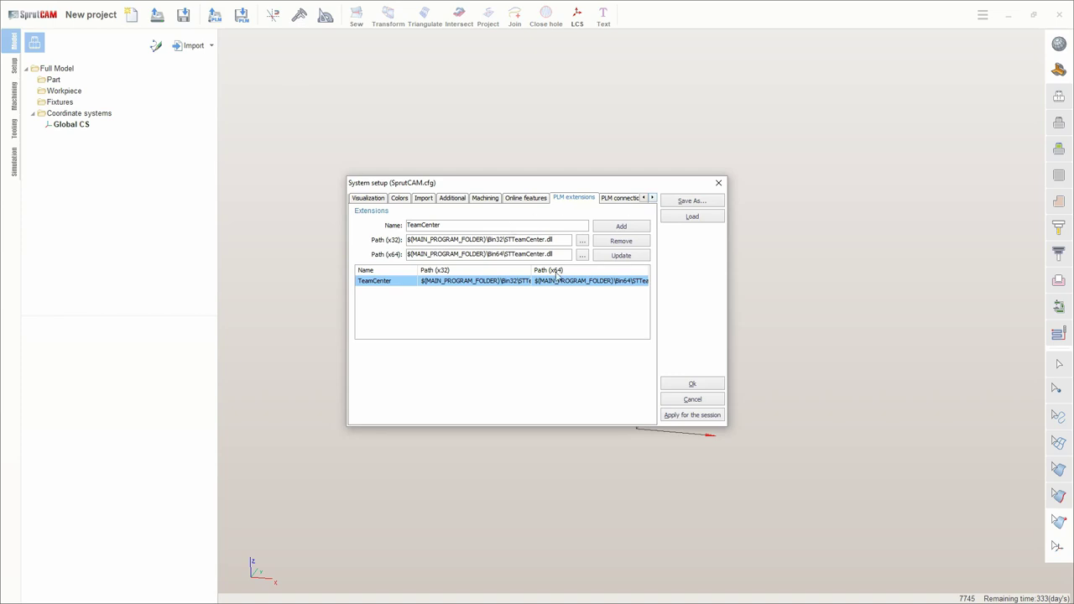
left_click(615, 200)
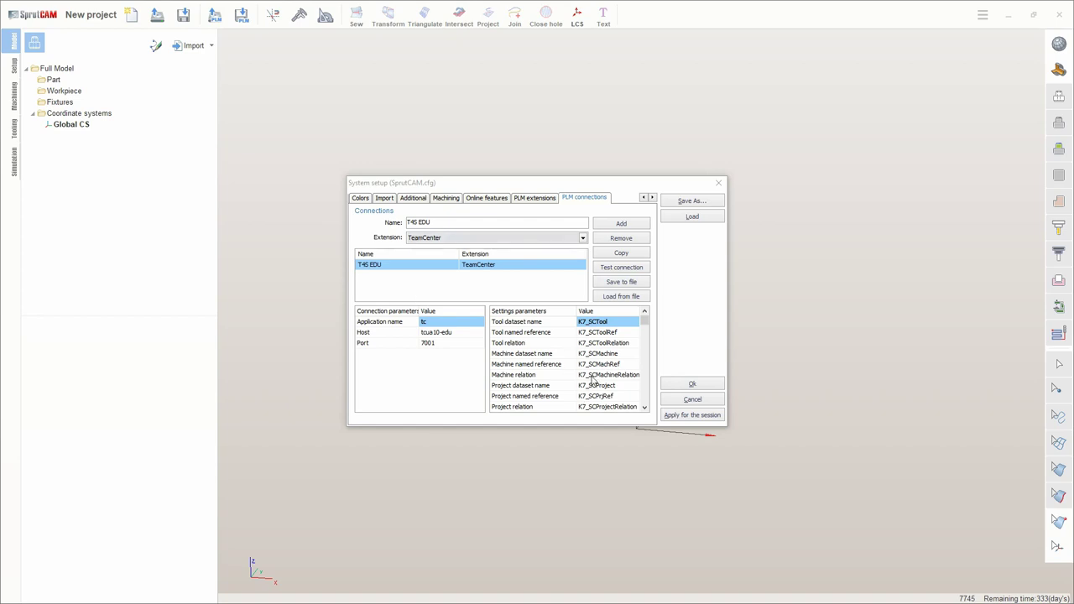
left_click(672, 403)
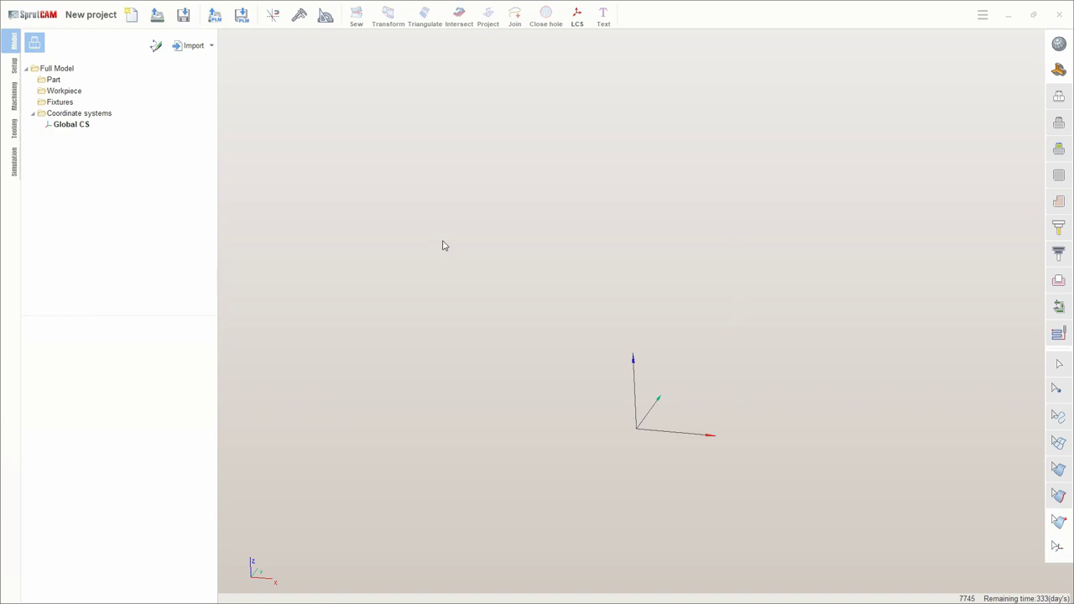
- Import workpiece t123456-Модель1 from Рабочая область > Новое > Примеры > Заготовка in PLM T4S EDU
left_click(211, 45)
left_click(501, 62)
left_click(211, 46)
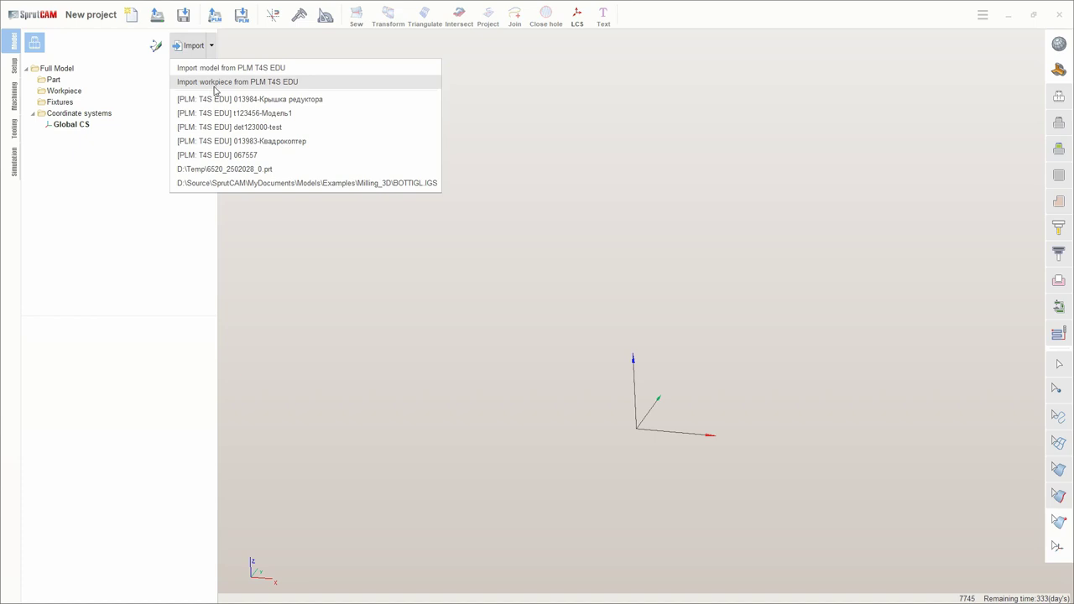
left_click(215, 84)
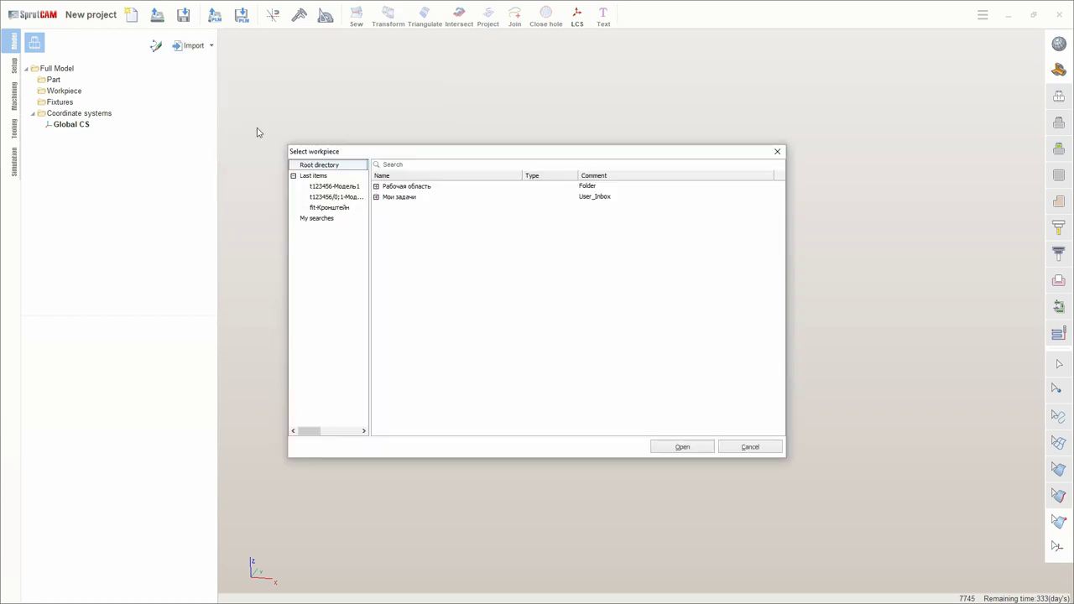
left_click(377, 185)
left_click(386, 207)
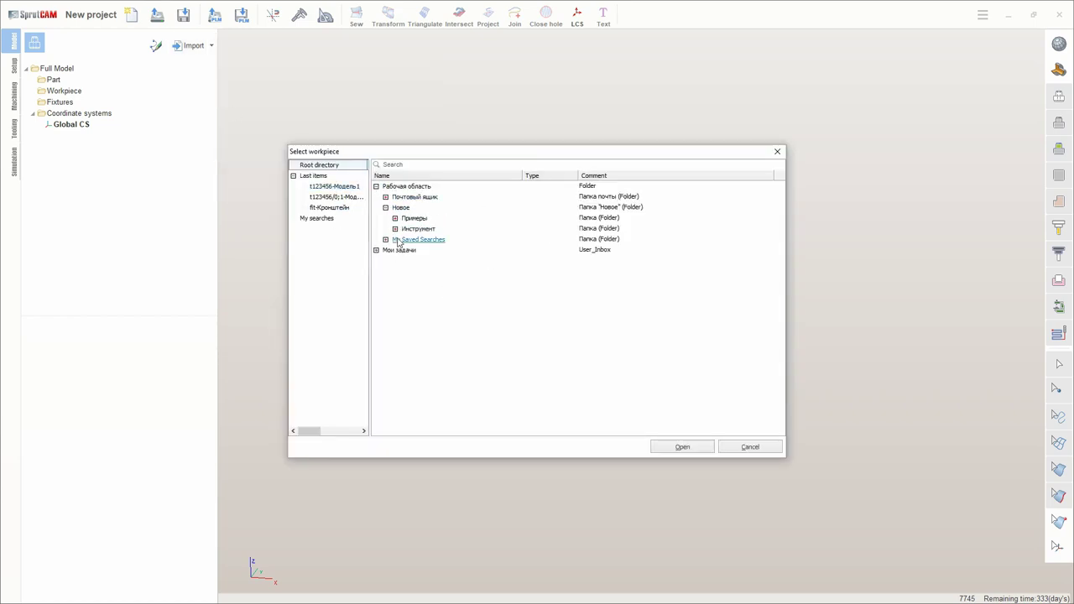
left_click(396, 218)
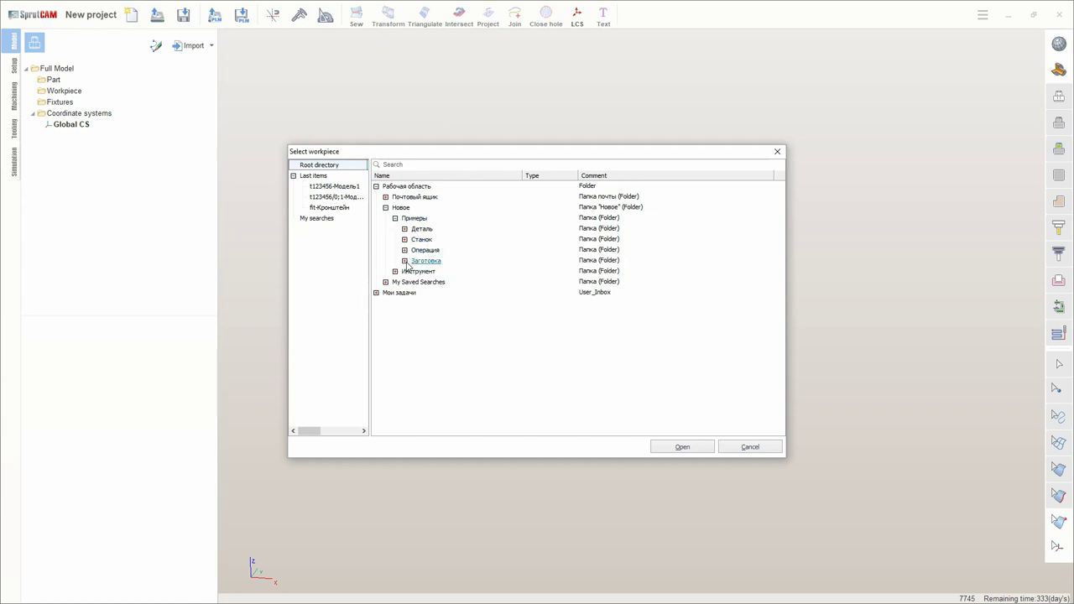
left_click(405, 261)
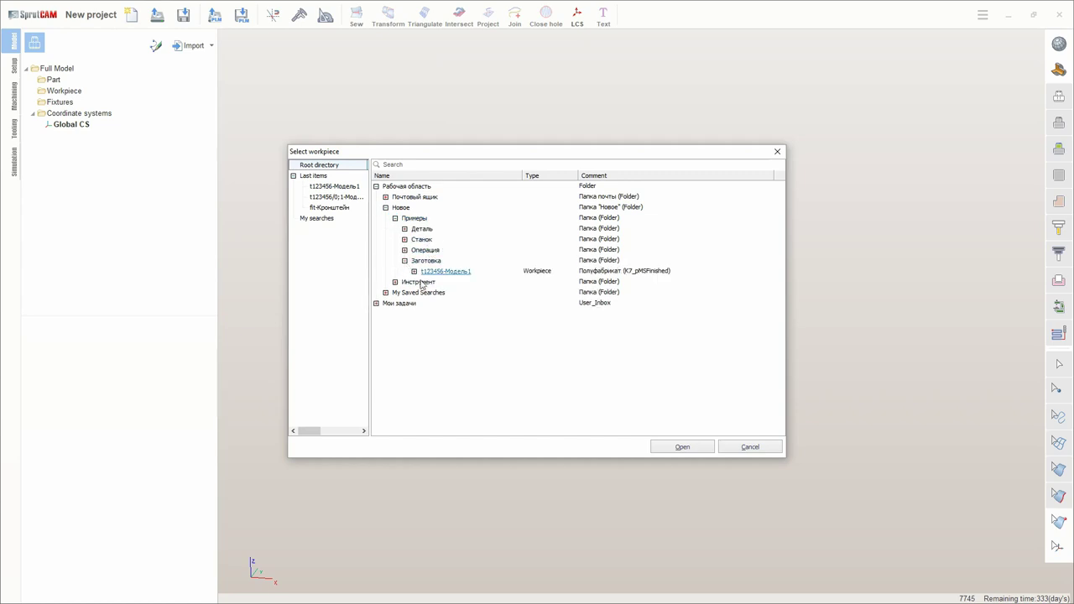
left_click(457, 276)
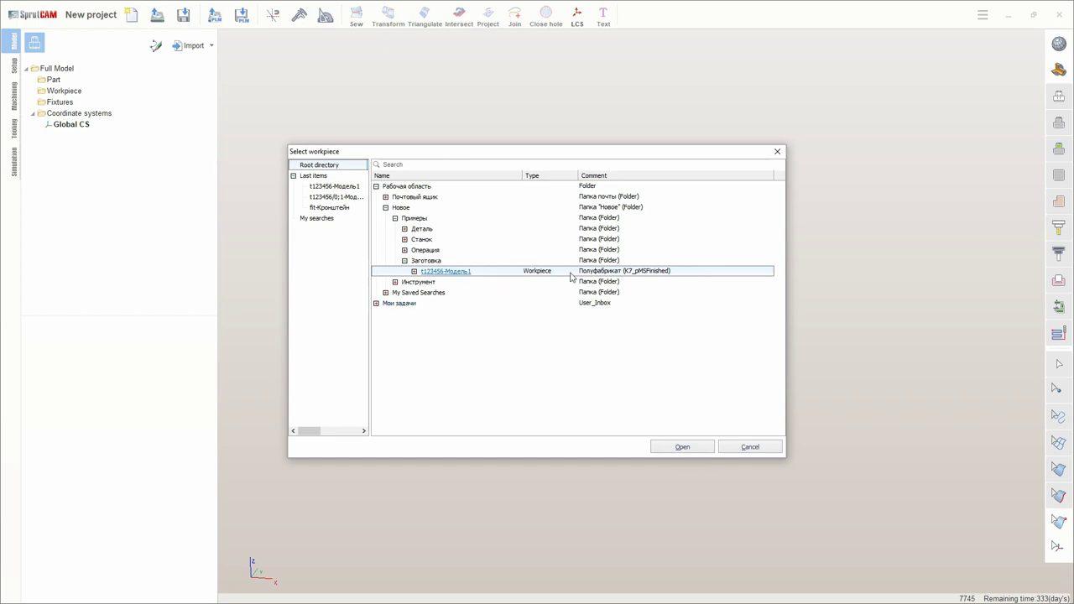
left_click(681, 448)
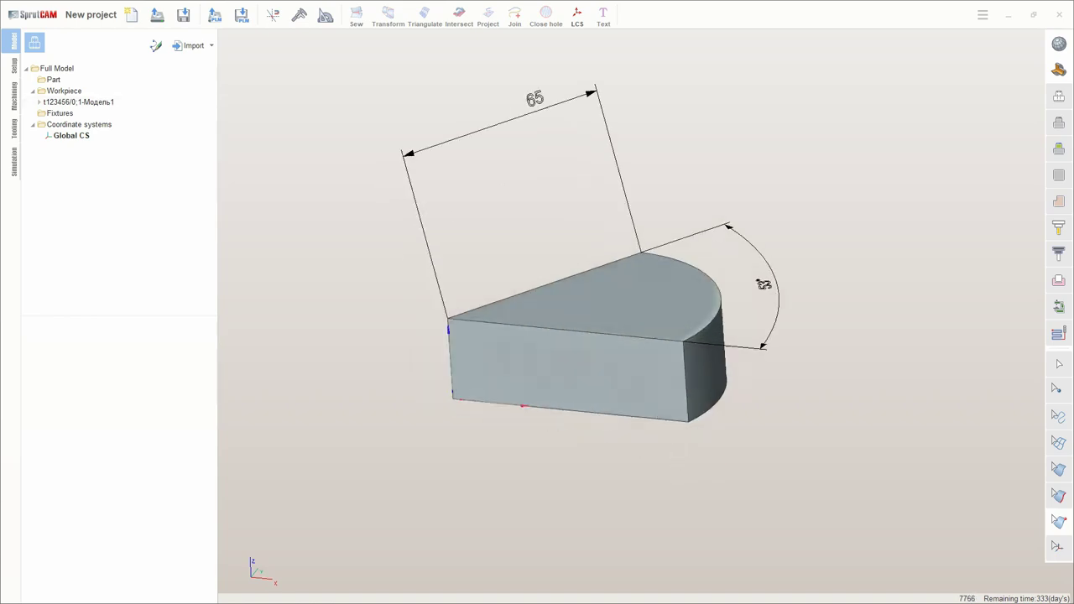
- Delete the imported t123456 workpiece from the tree and confirm the removal
right_click_drag(557, 325, 600, 404)
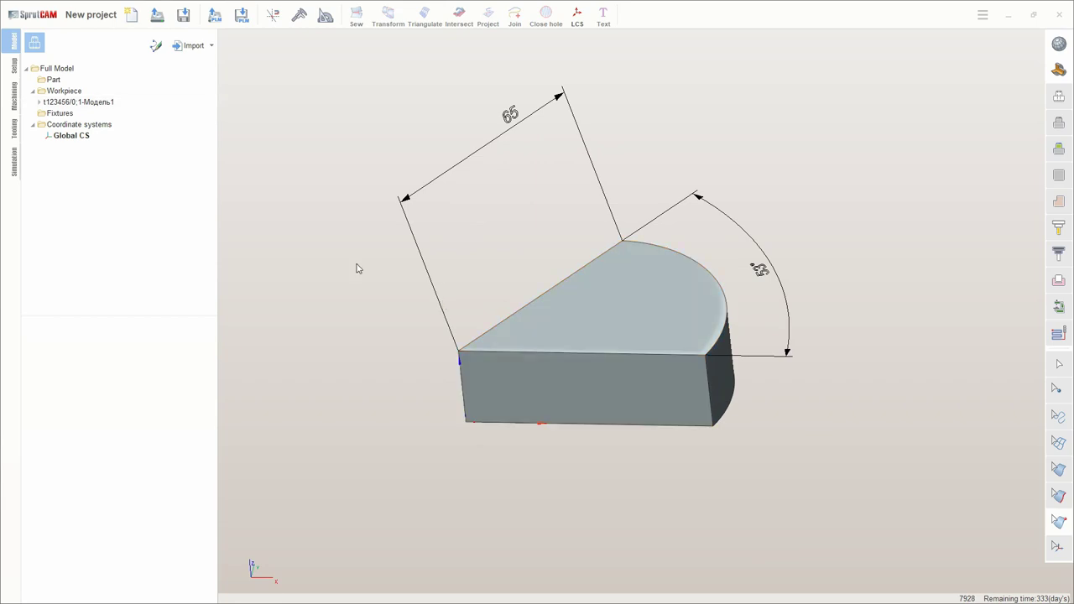
left_click(140, 102)
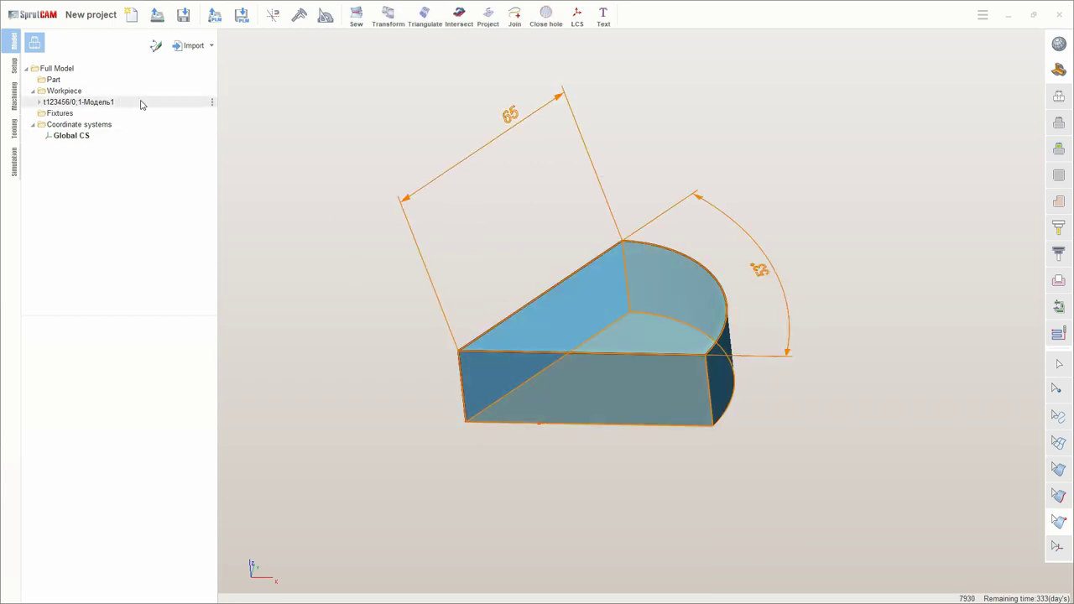
right_click(212, 104)
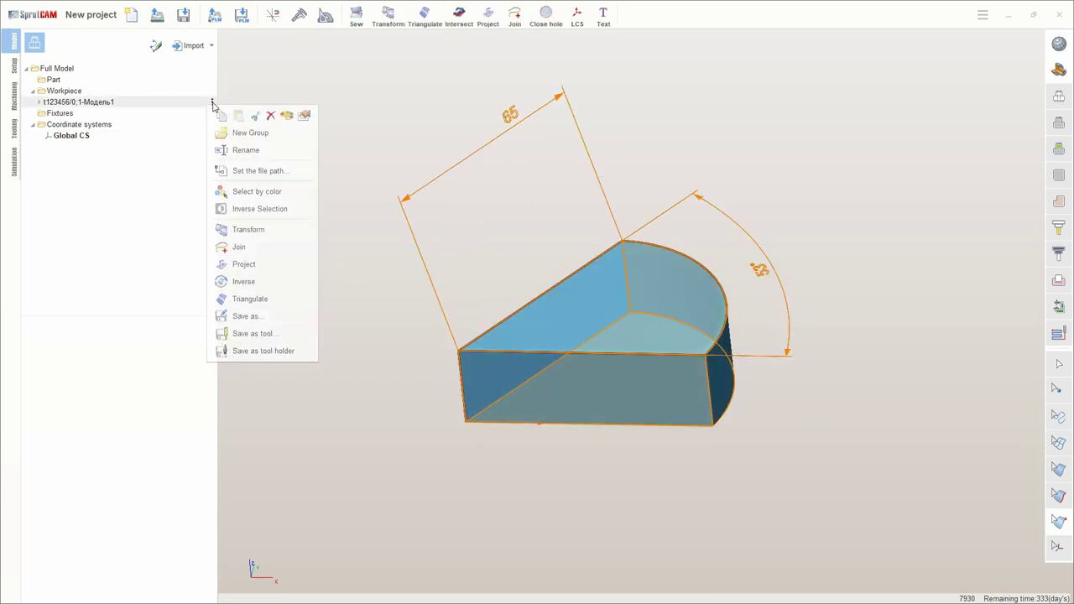
left_click(275, 122)
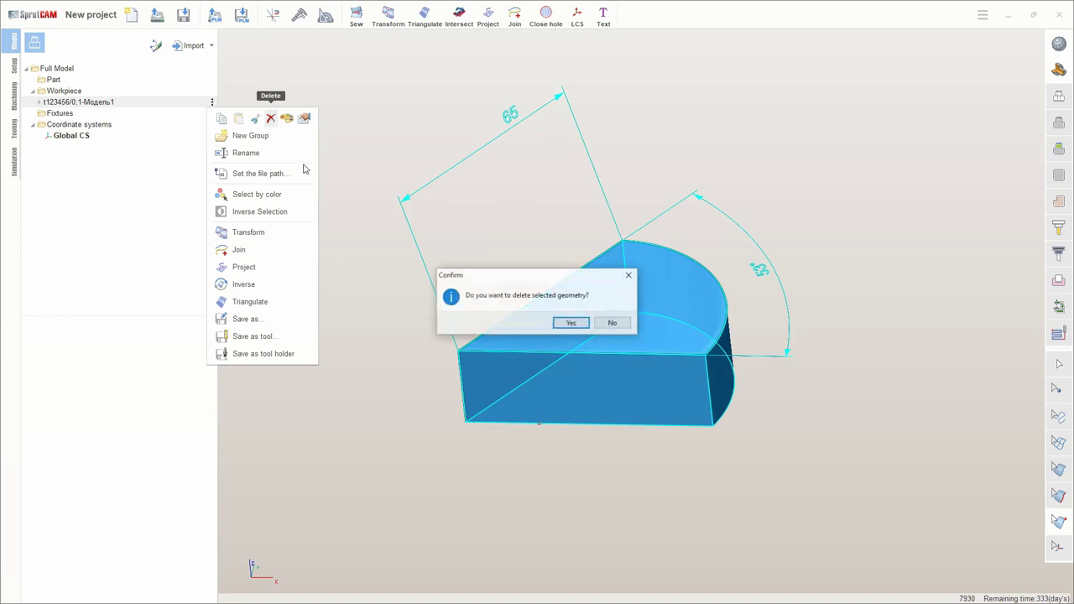
left_click(566, 324)
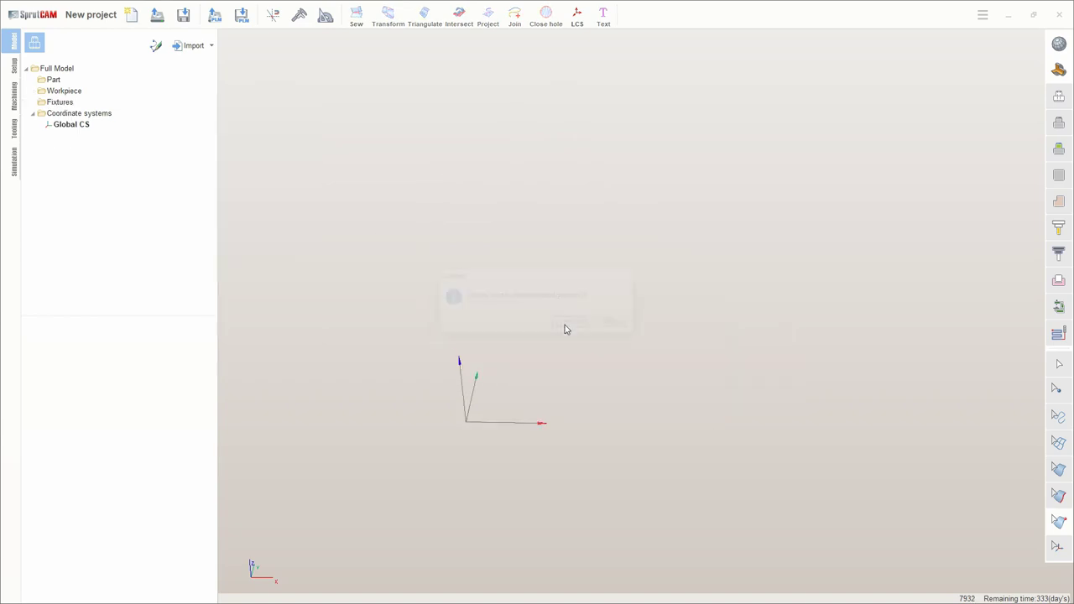
- Import part model 013984-Крышка редуктора from Новое > Примеры > Деталь in the PLM
left_click(211, 46)
left_click(224, 72)
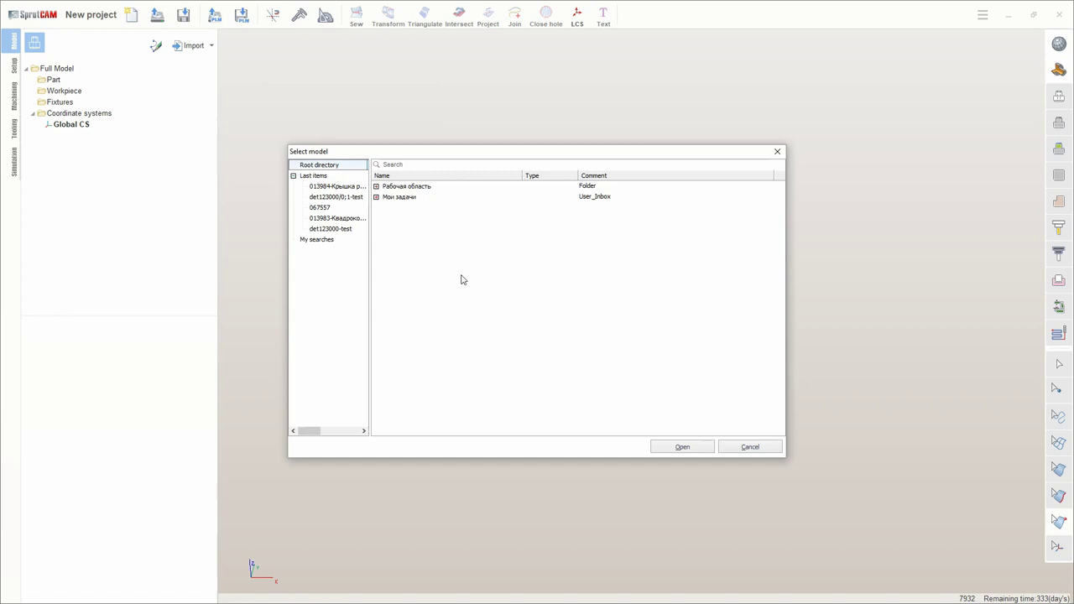
left_click(386, 207)
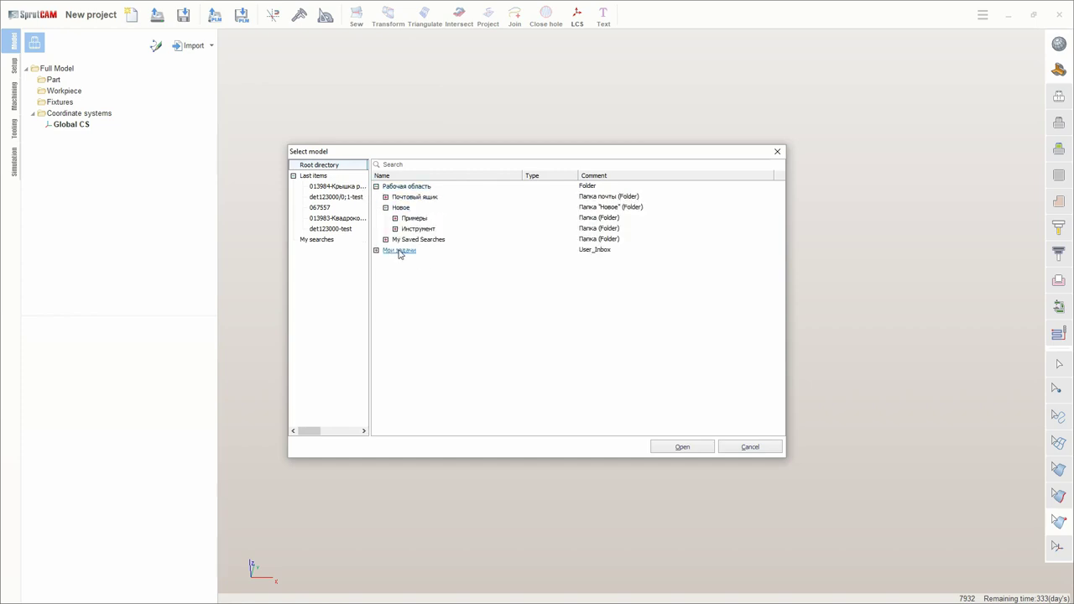
left_click(395, 218)
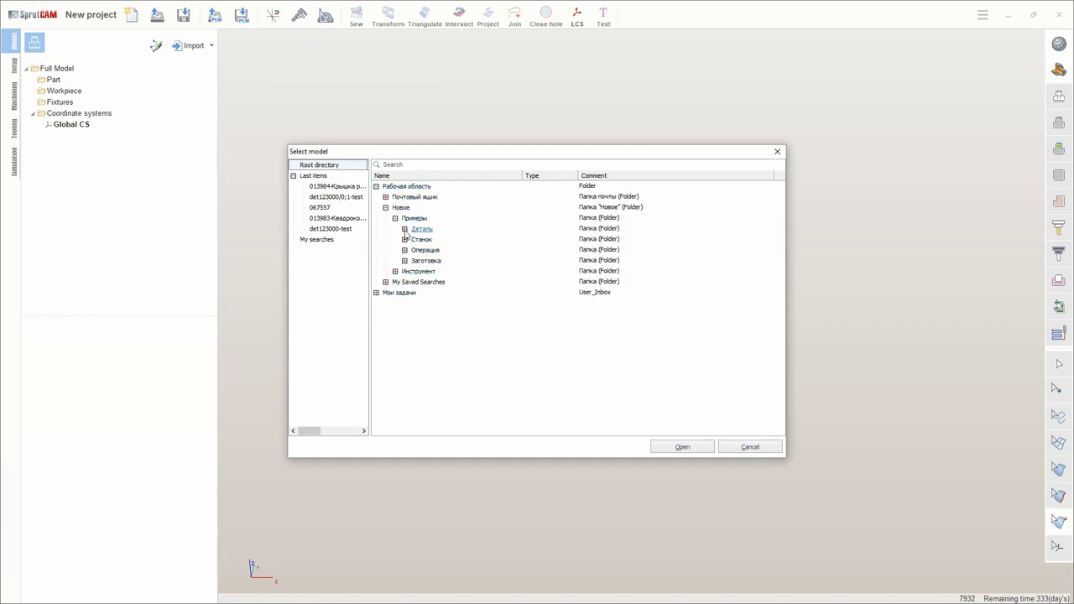
left_click(406, 230)
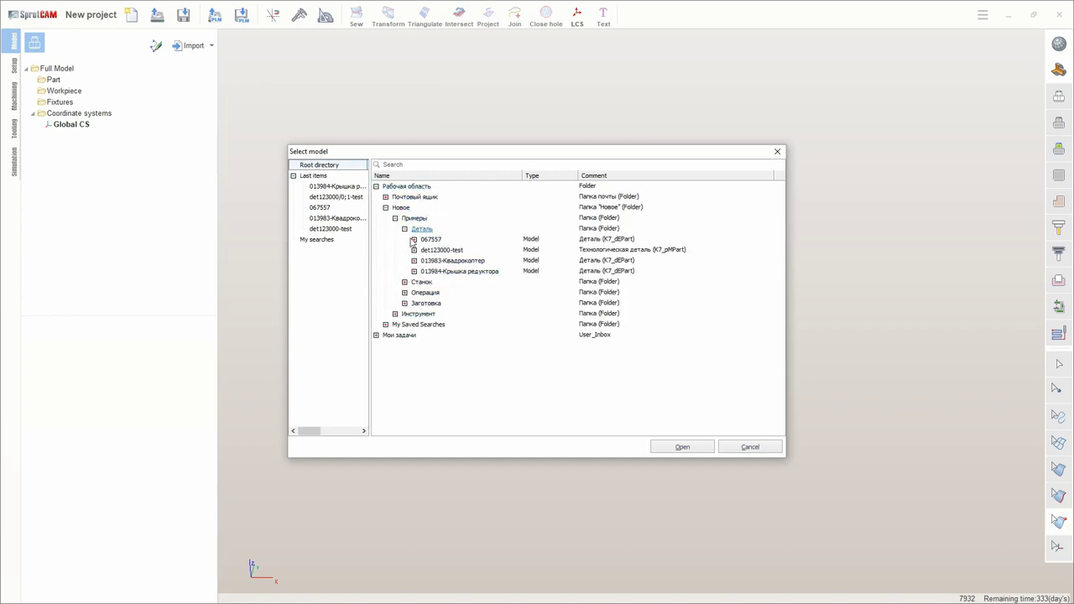
left_click(471, 271)
left_click(687, 447)
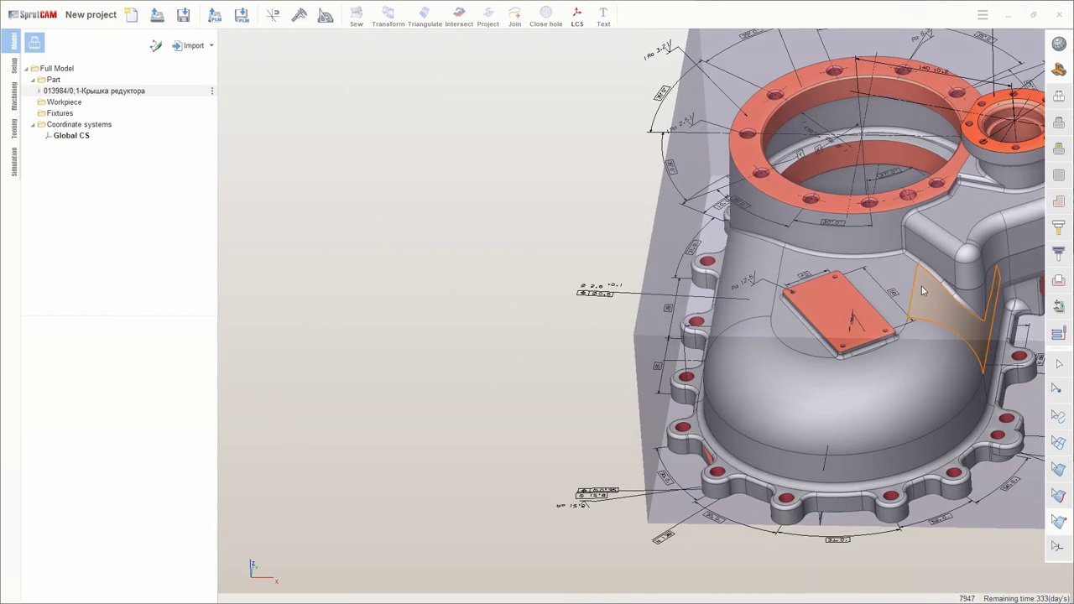
- Zoom and orbit the 3D view to inspect the loaded gearbox cover part
scroll(813, 201, "up", 3)
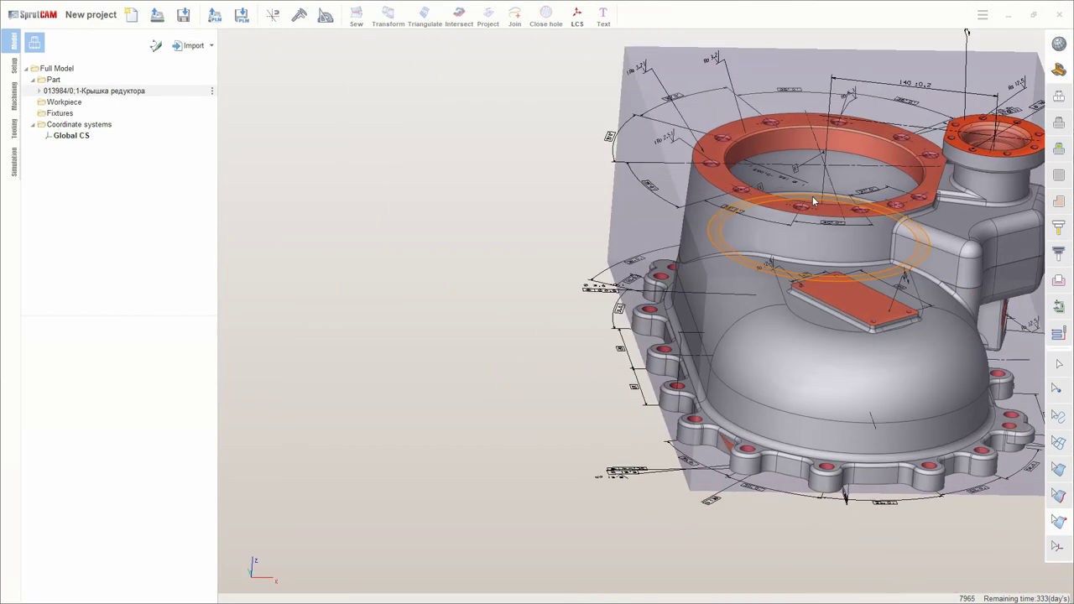
middle_click_drag(812, 201, 830, 336)
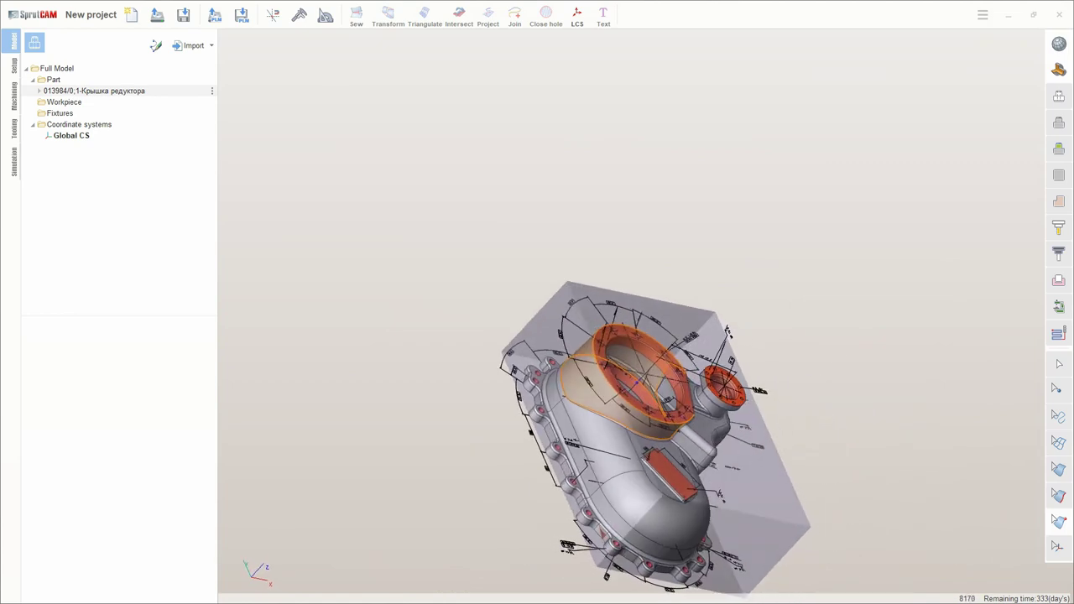
scroll(725, 517, "up", 4)
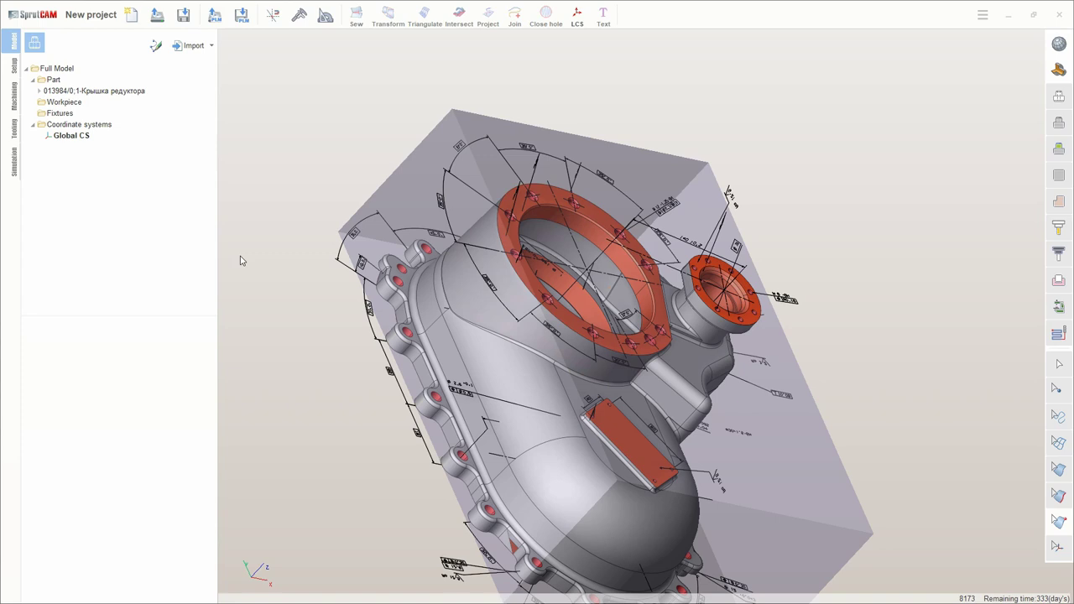
- In machine setup, load MMA_VHT800/0;1-mill from the PLM in place of the 3-axis mill
left_click(14, 67)
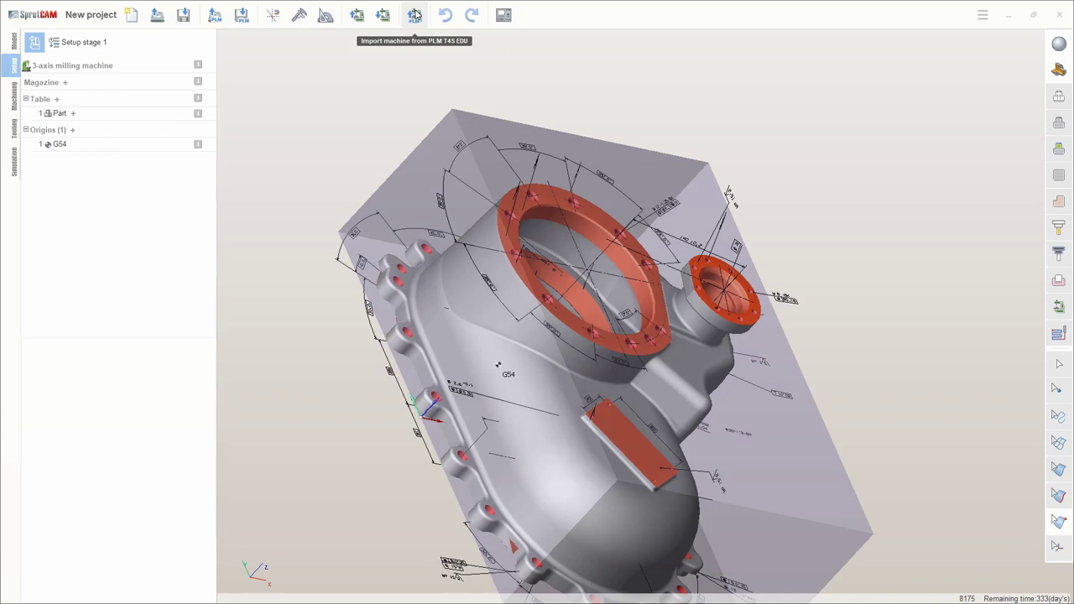
left_click(415, 14)
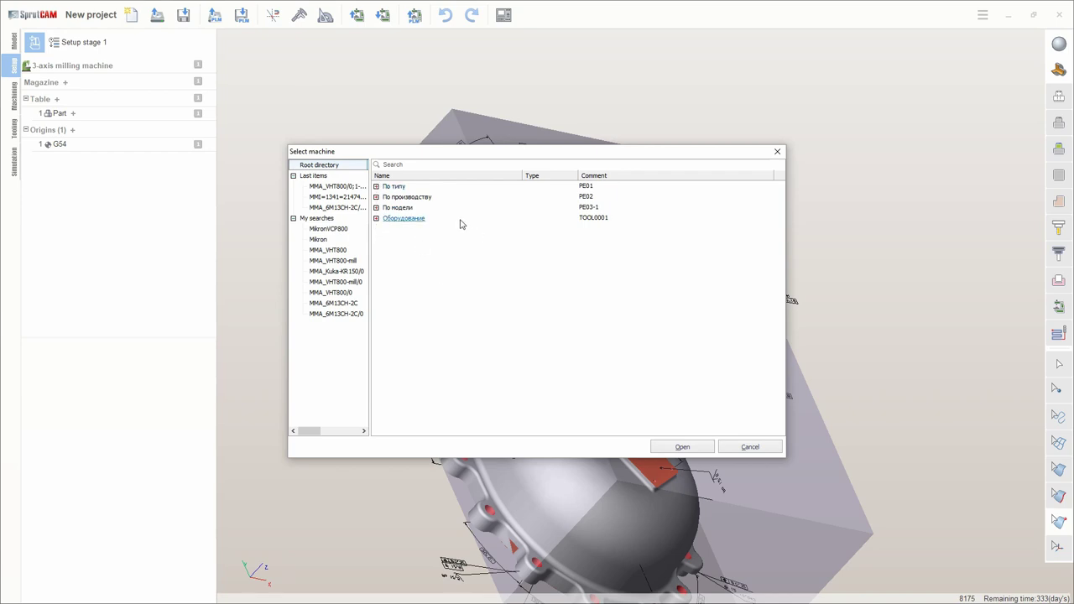
left_click(377, 186)
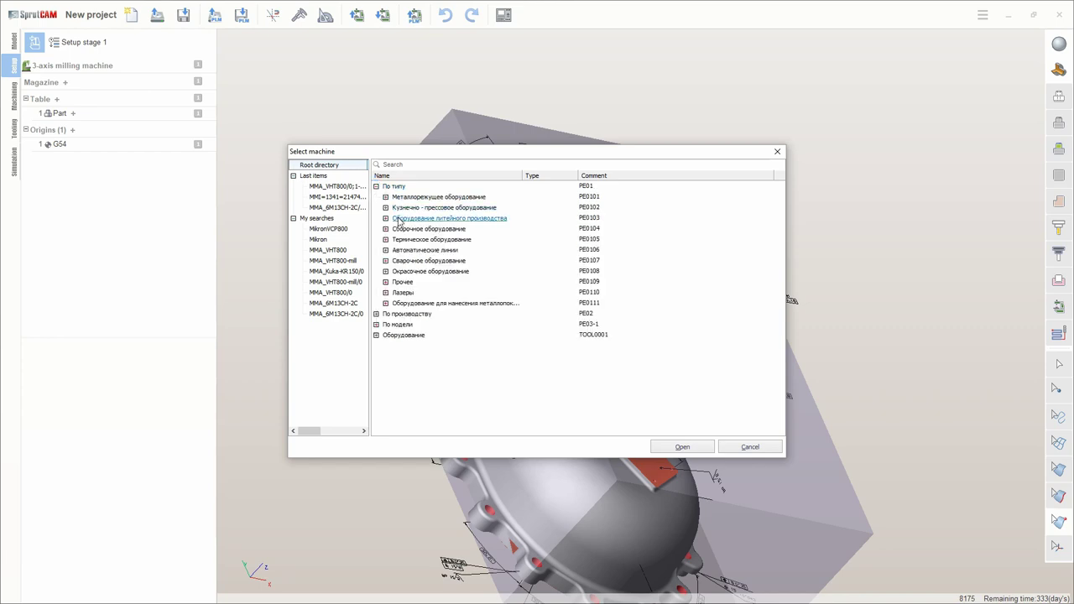
left_click(386, 196)
left_click(395, 207)
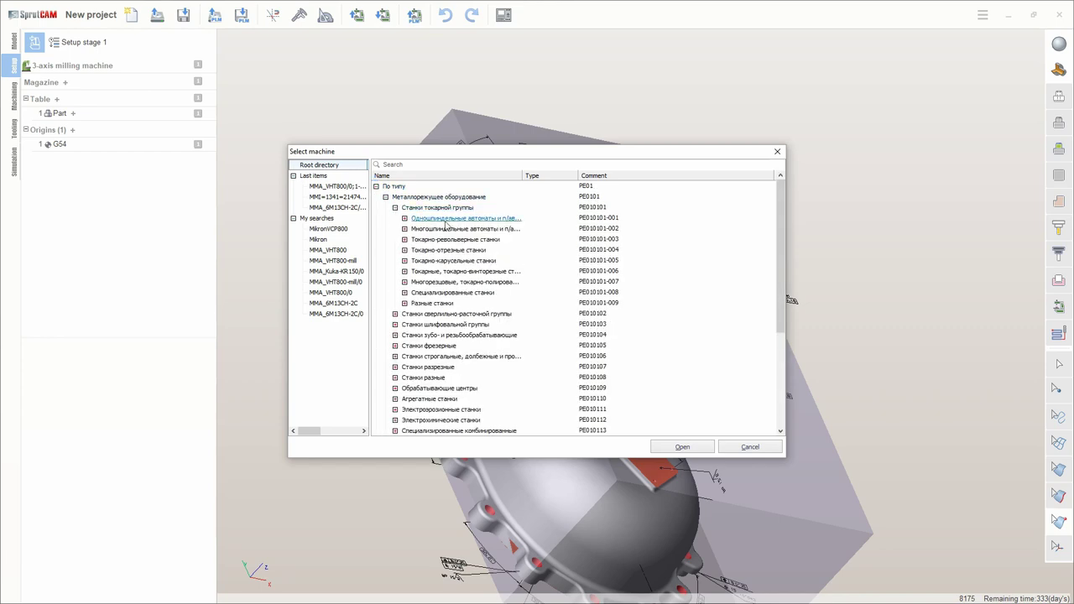
left_click(405, 218)
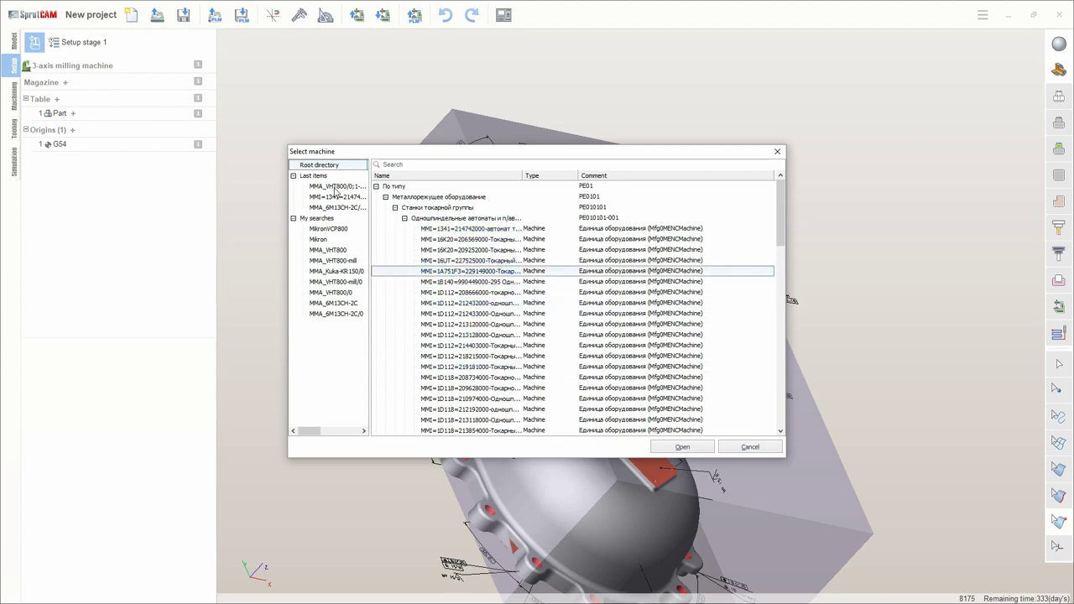
left_click(336, 187)
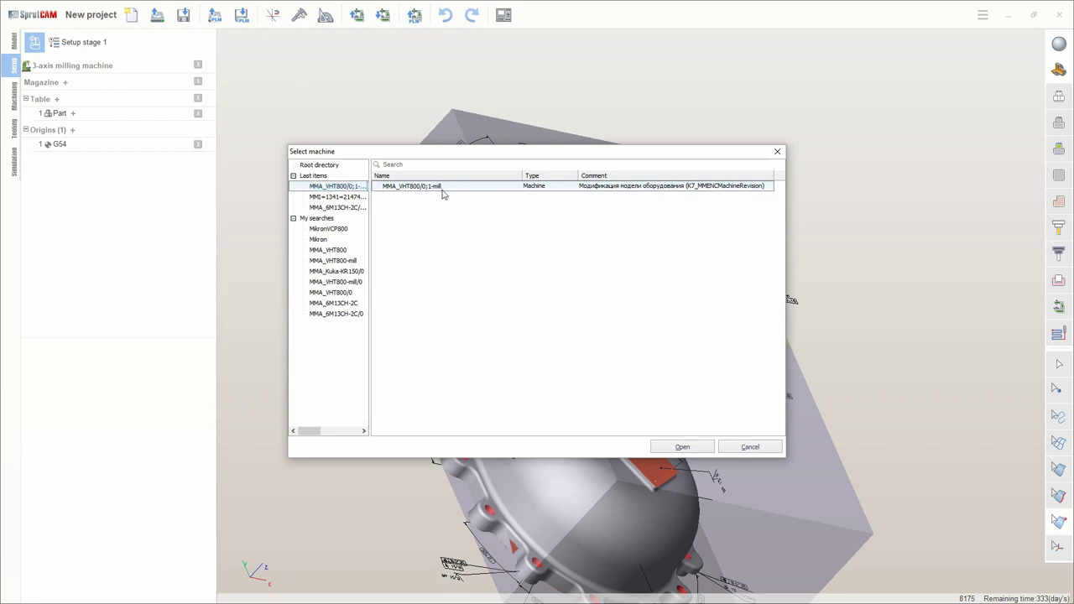
left_click(682, 448)
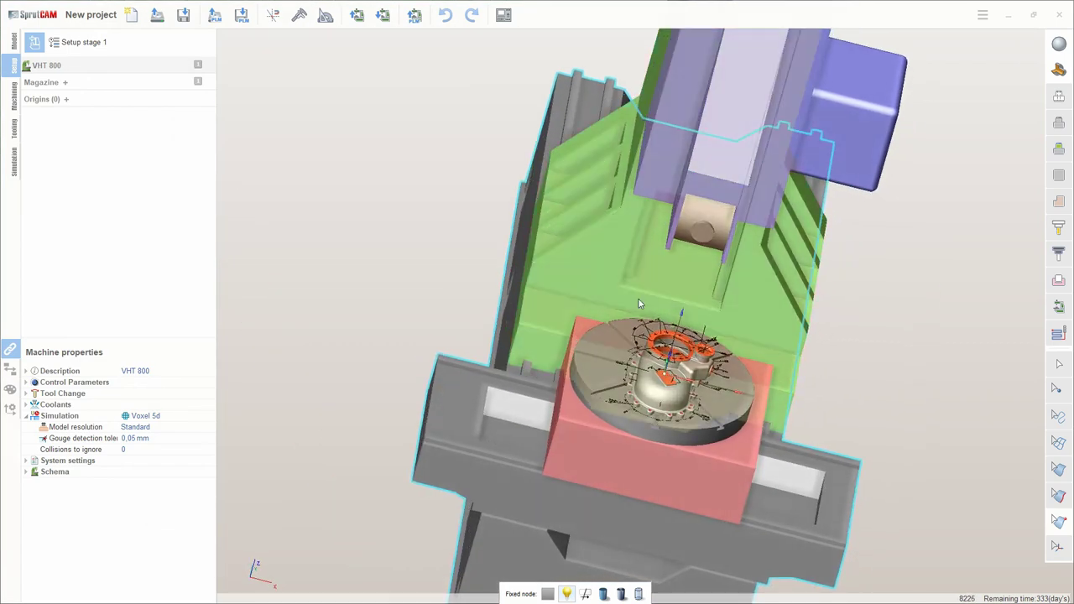
right_click_drag(793, 337, 948, 358)
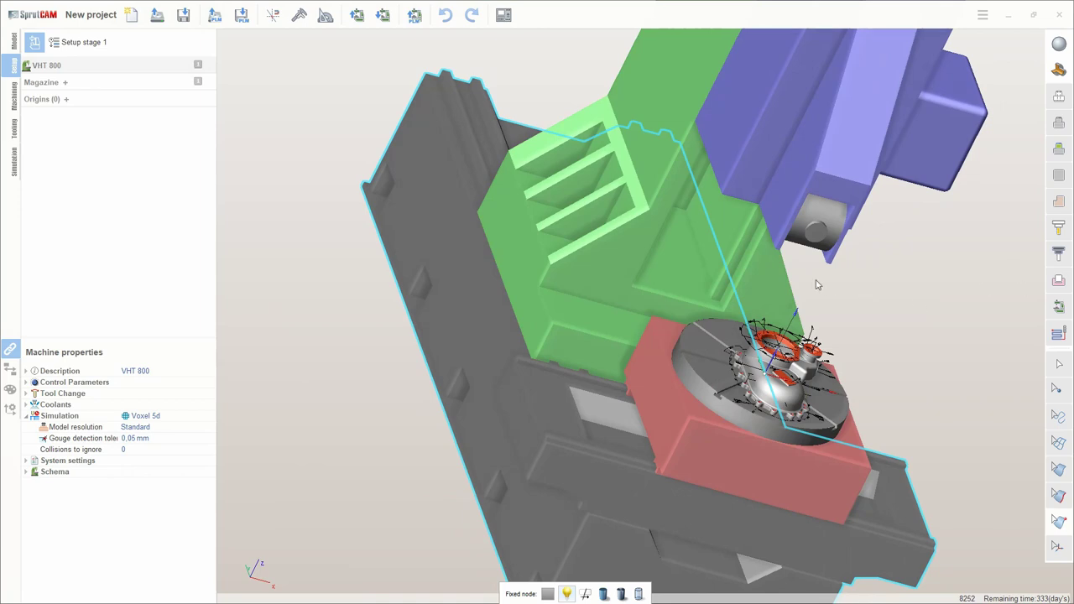
right_click_drag(344, 235, 686, 276)
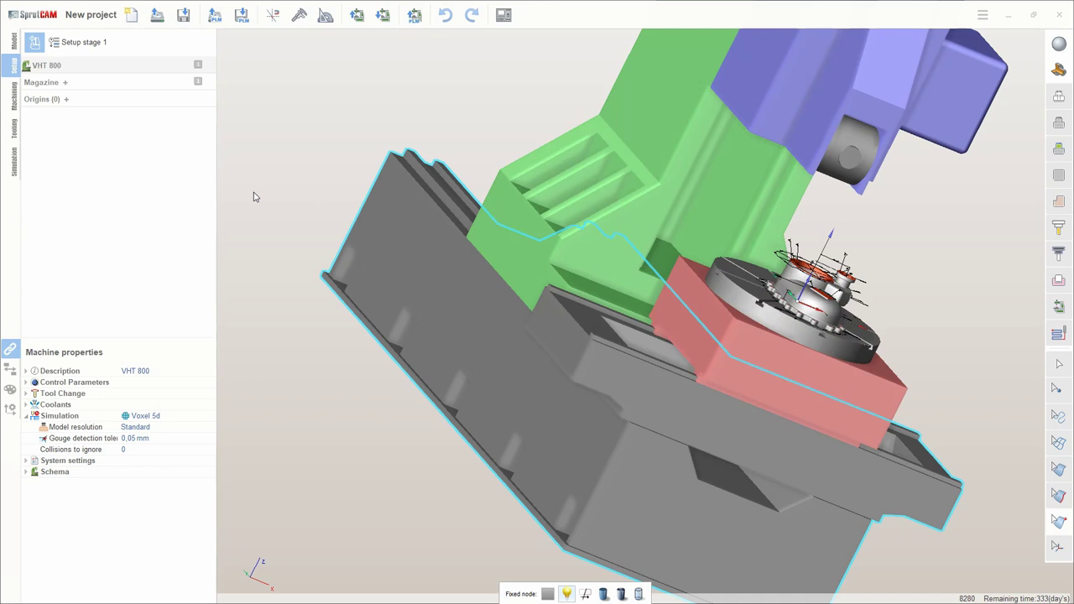
- Add the first outside turning tool from the PLM Наружный резец folder to the magazine
left_click(40, 83)
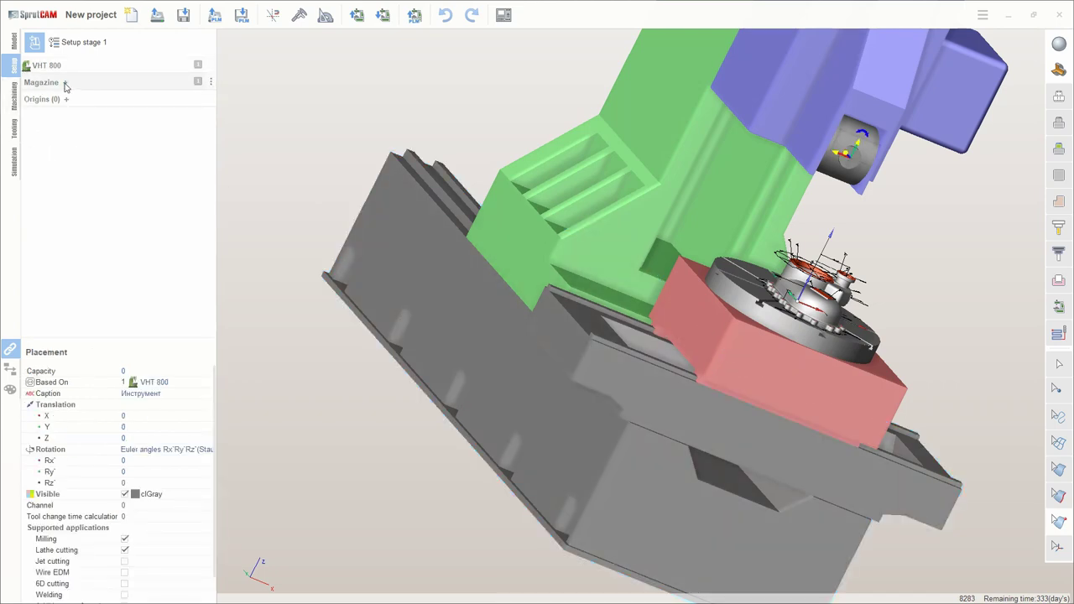
left_click(65, 84)
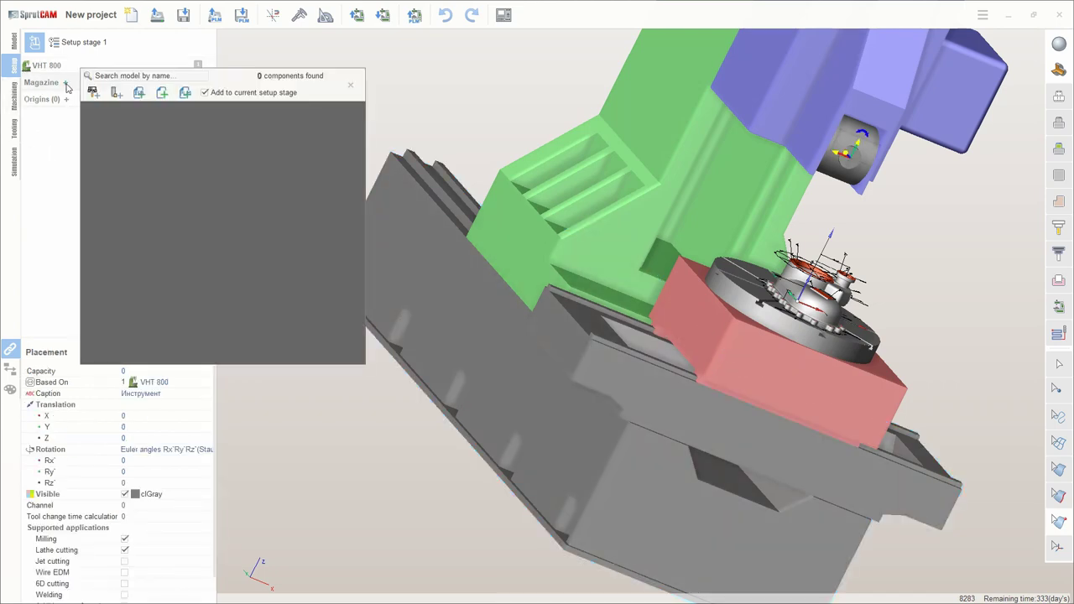
left_click(186, 93)
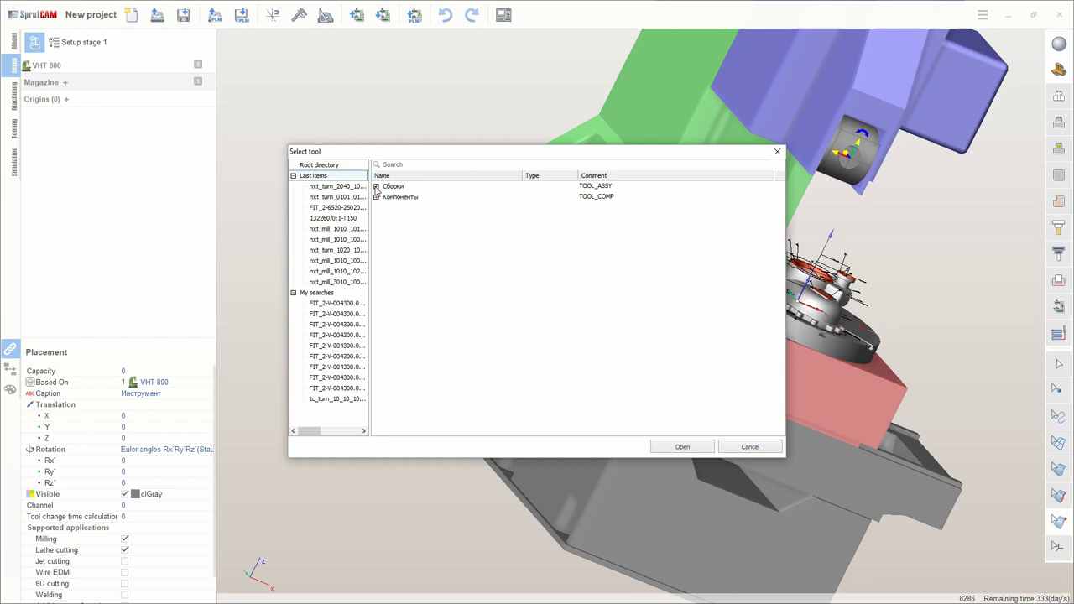
left_click(376, 187)
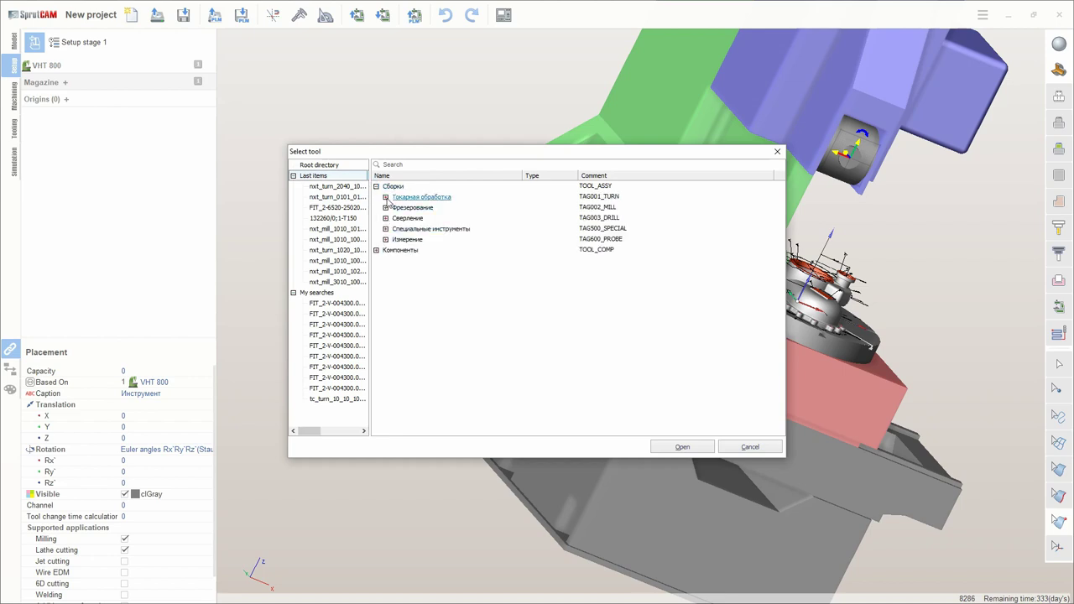
left_click(385, 197)
left_click(395, 208)
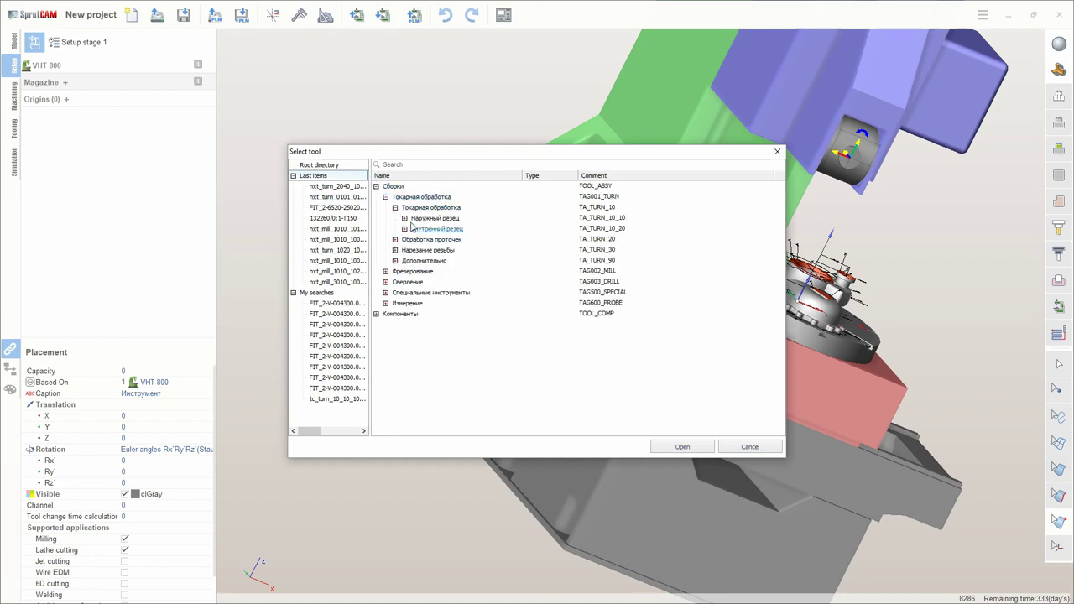
left_click(404, 218)
left_click(464, 231)
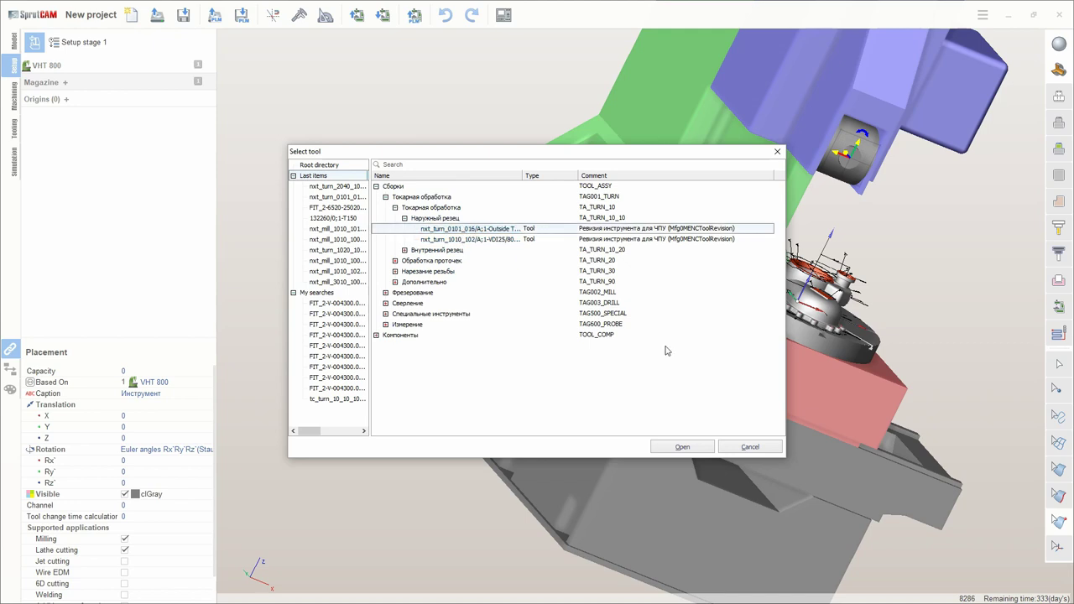
left_click(682, 448)
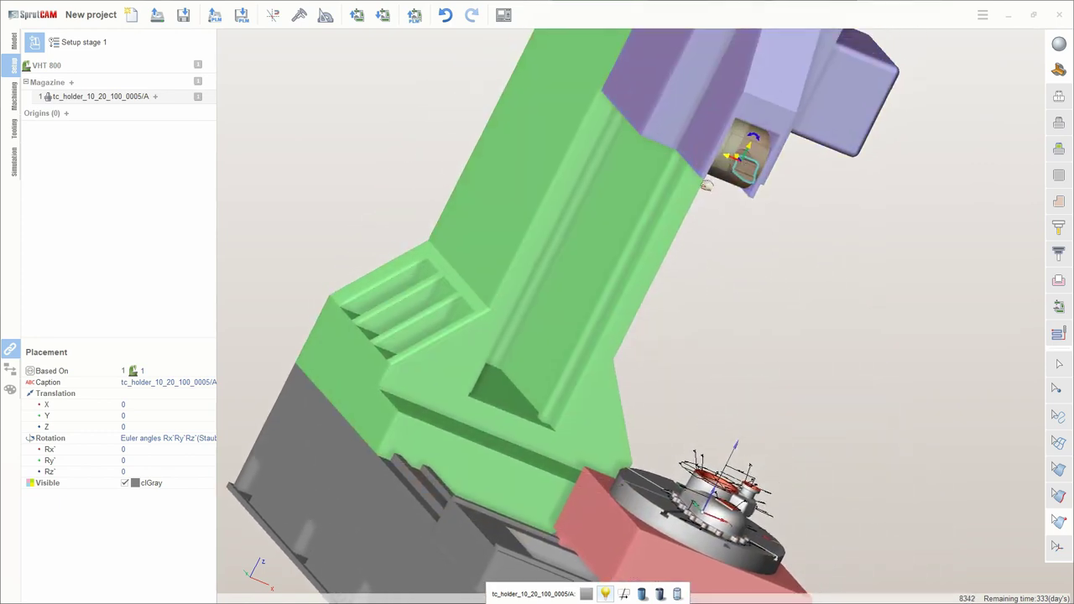
scroll(722, 163, "up", 5)
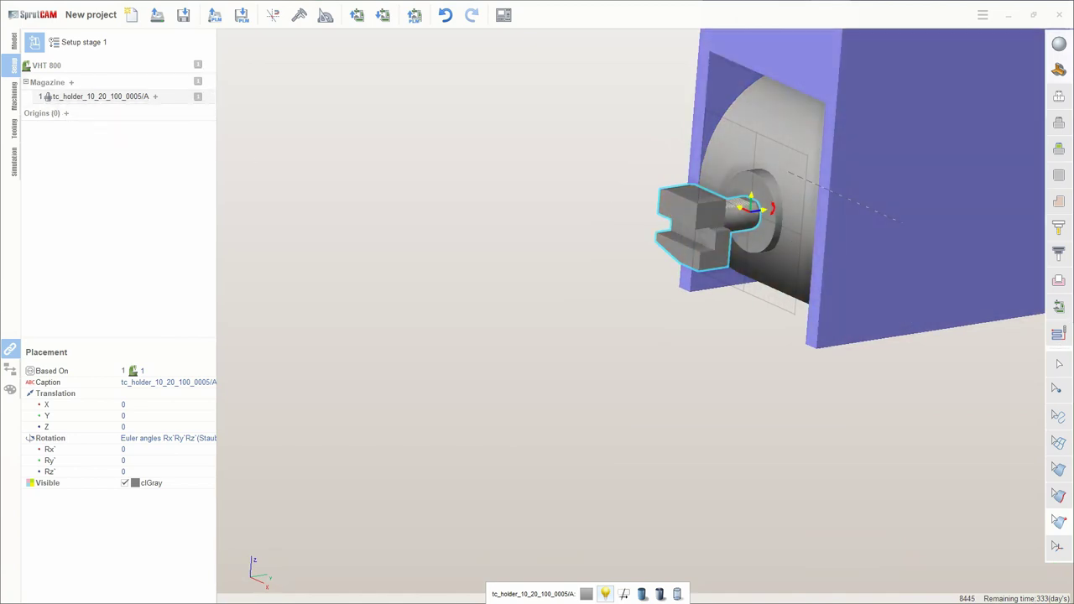
- Add a parting tool from the Отрезной резец folder, then select holder 2 and its turning tool
left_click(71, 82)
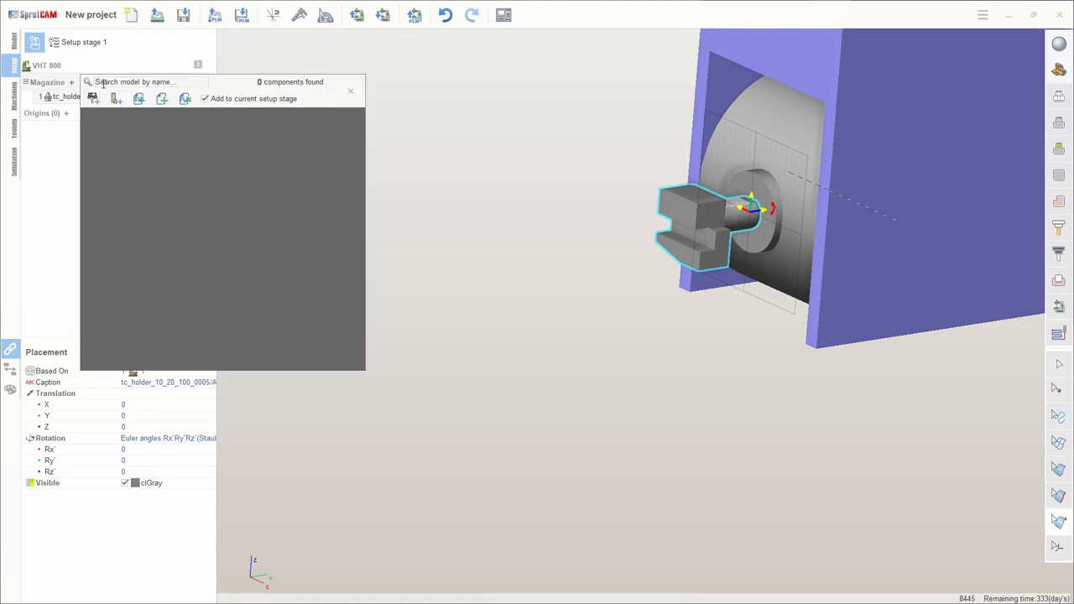
left_click(186, 99)
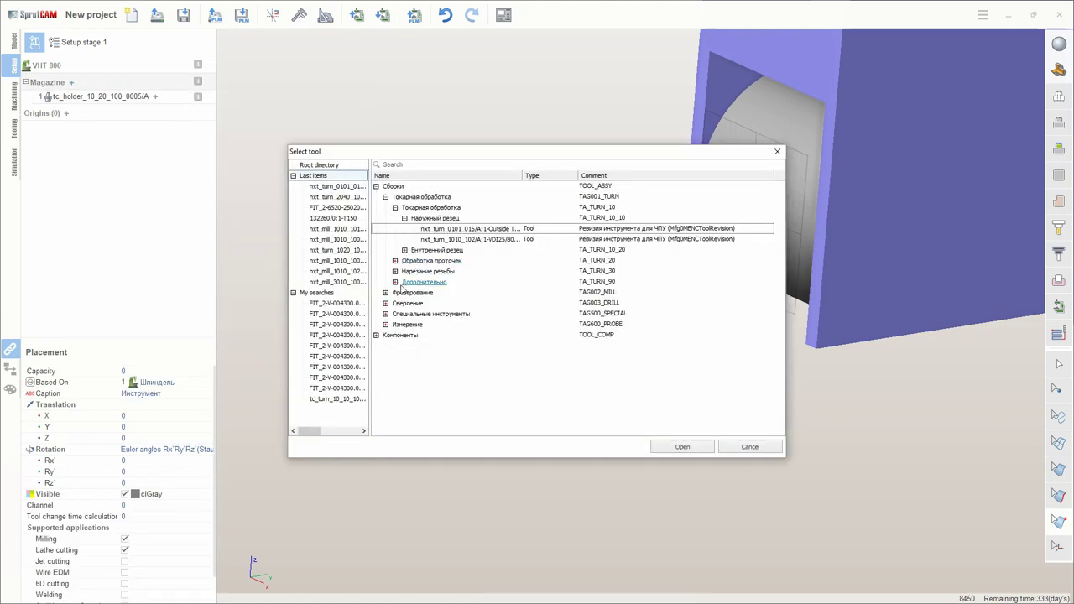
left_click(393, 261)
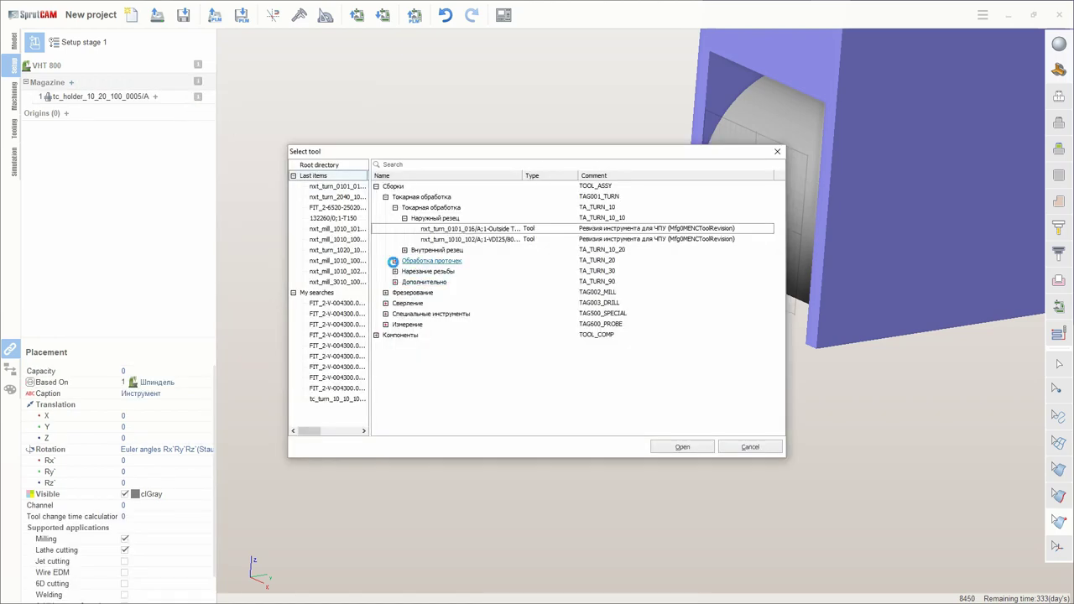
left_click(405, 303)
left_click(504, 314)
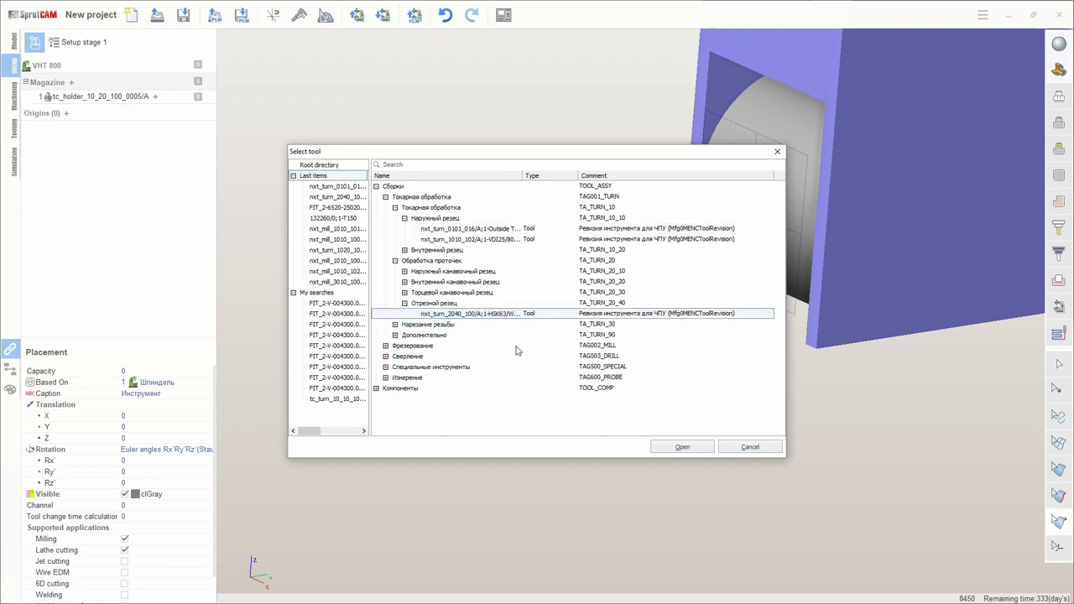
left_click(683, 447)
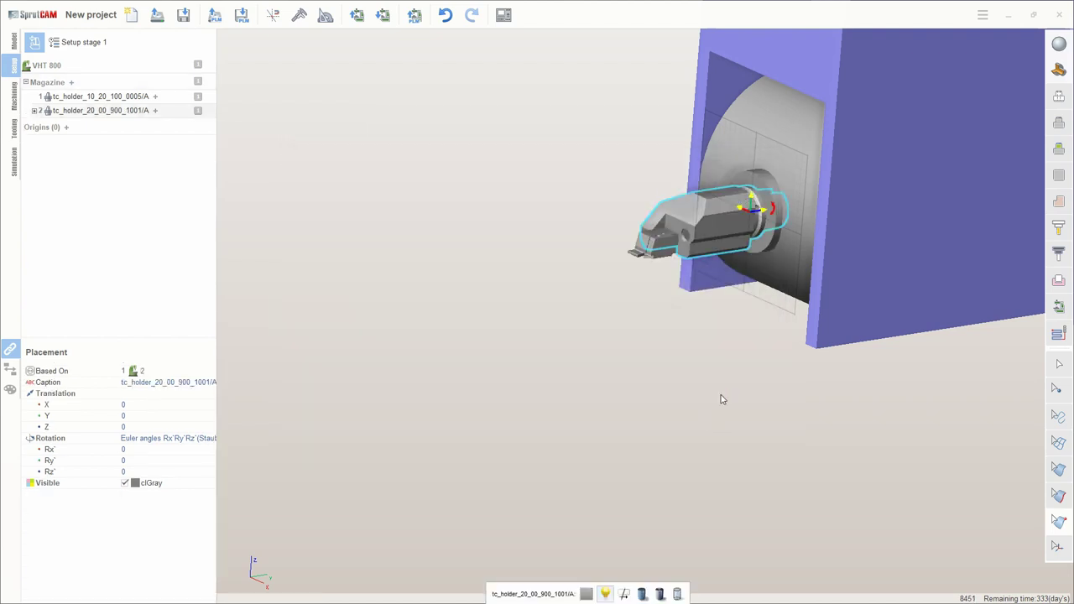
left_click(34, 110)
left_click(79, 123)
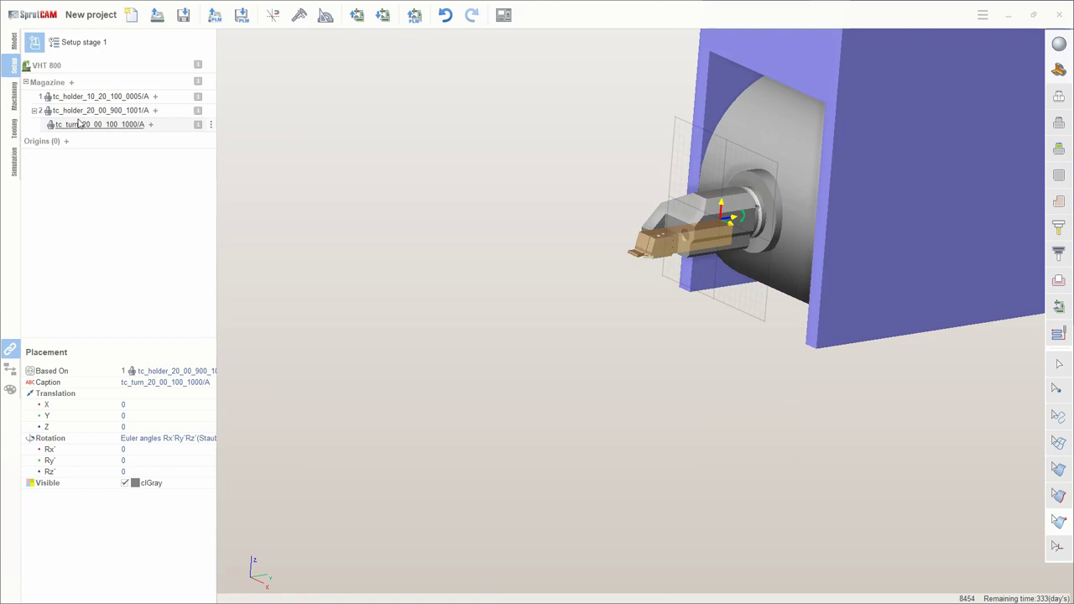
left_click(88, 109)
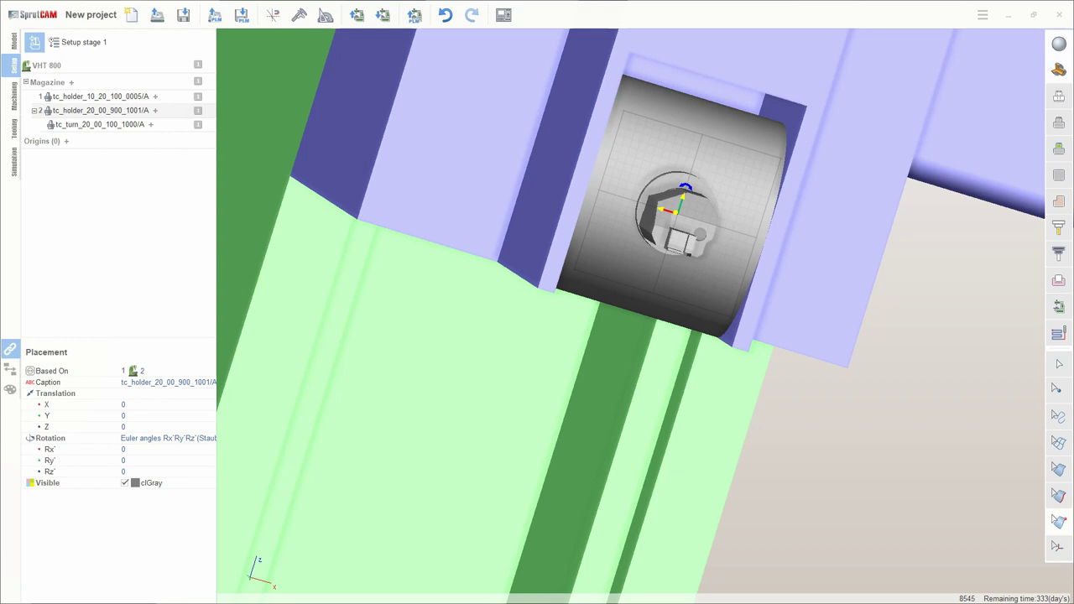
middle_click_drag(789, 331, 714, 378)
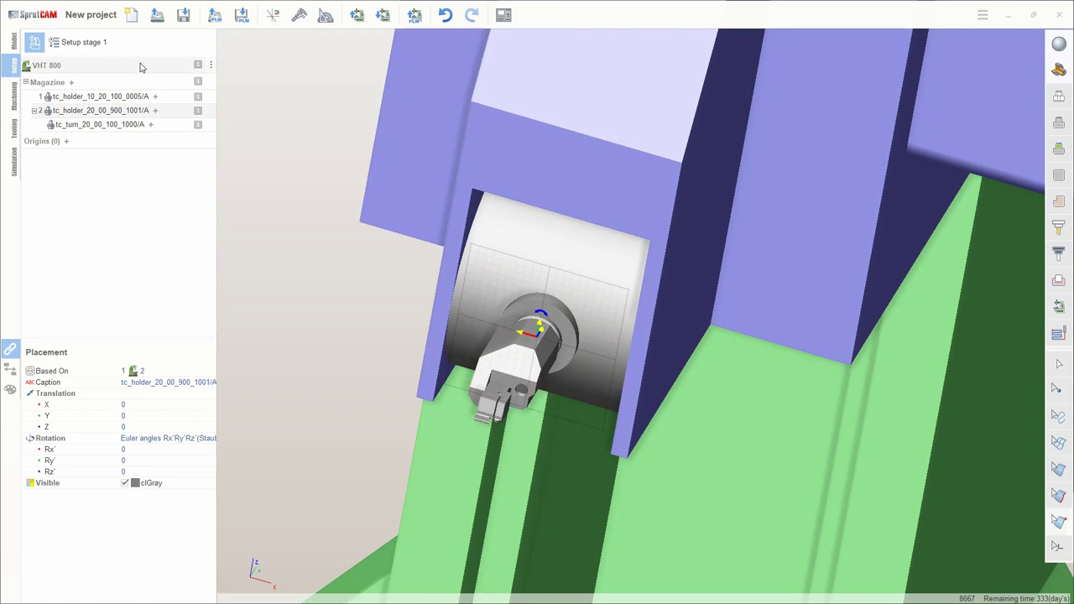
- Open PLM project top00005469 from Новое > Примеры > Операция, declining to save the current project
left_click(215, 17)
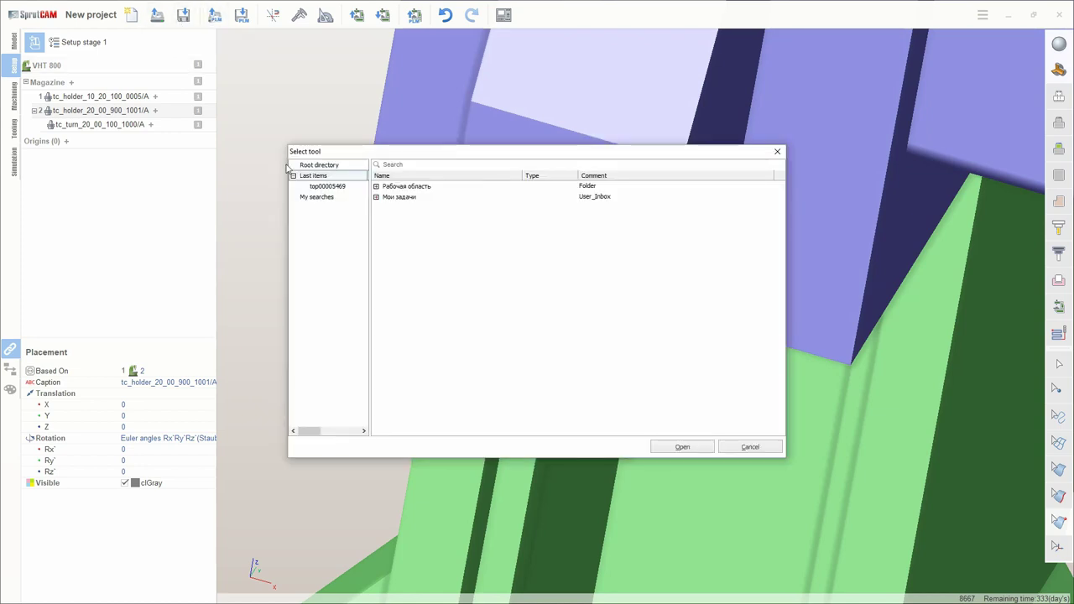
left_click(377, 187)
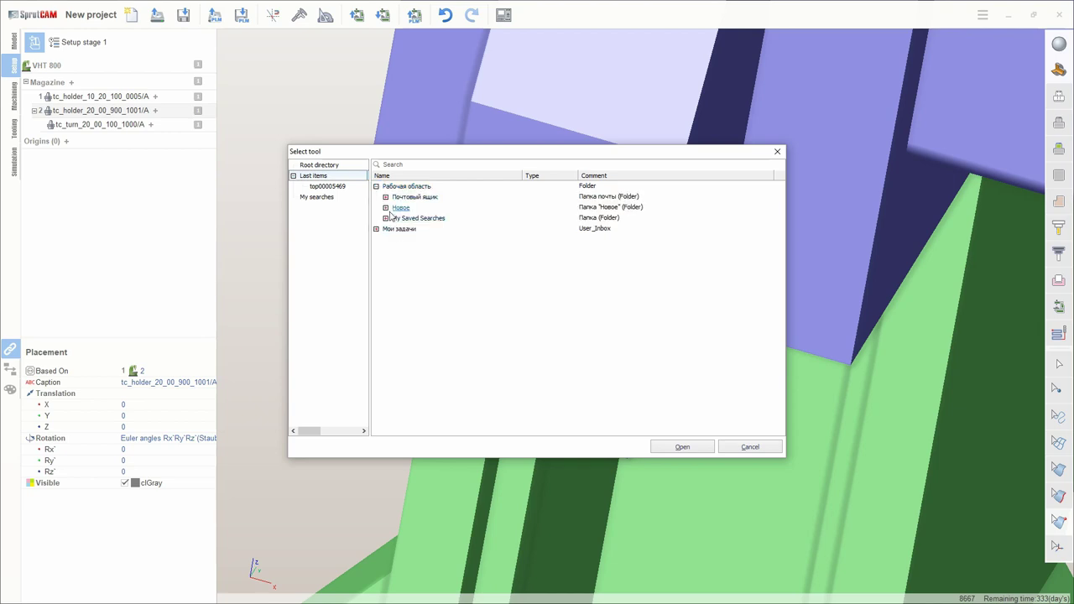
left_click(385, 207)
left_click(394, 219)
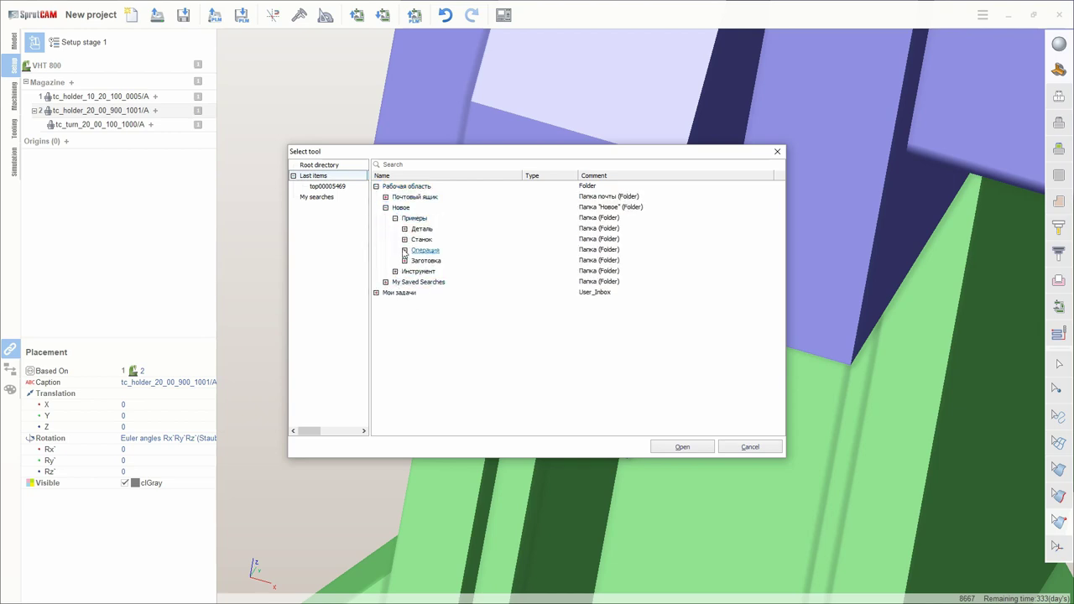
left_click(405, 250)
left_click(441, 263)
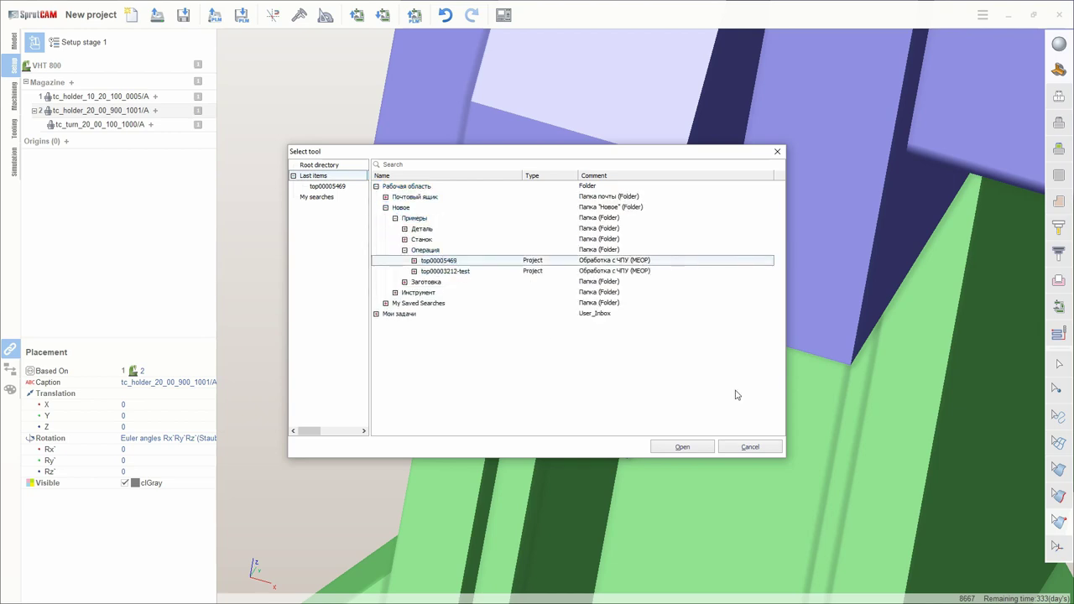
left_click(682, 447)
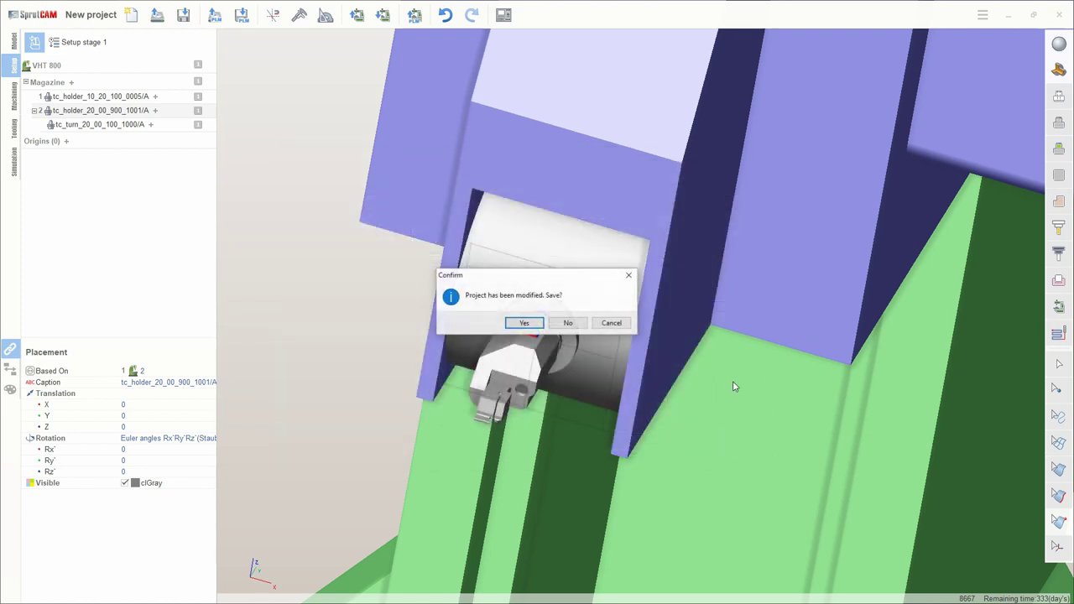
left_click(569, 323)
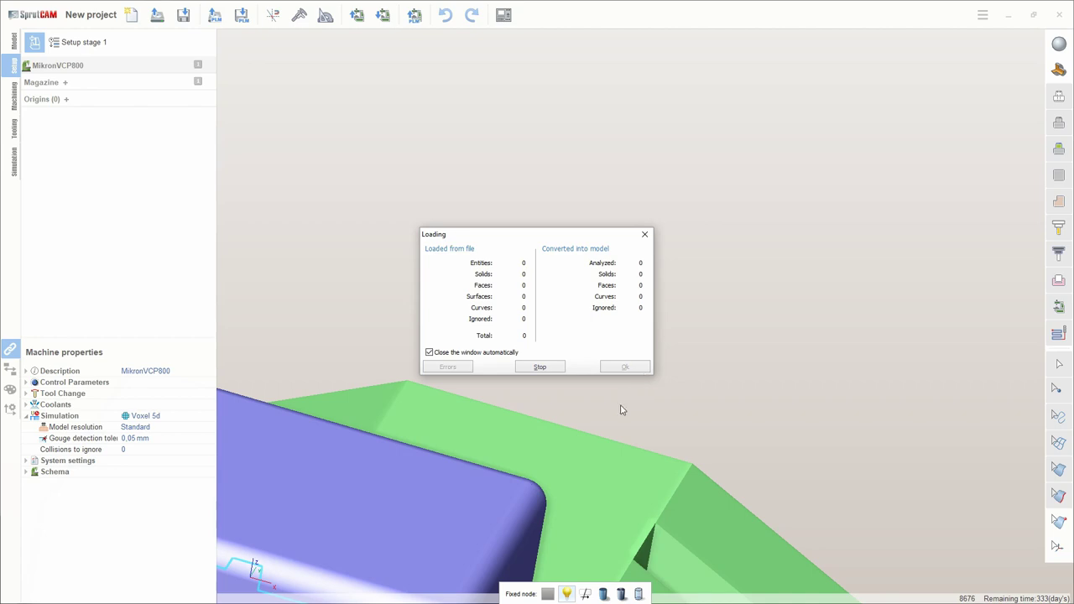
- Zoom and orbit to a frontal machine view, then select the tool holder and FIT tool
scroll(501, 389, "down", 3)
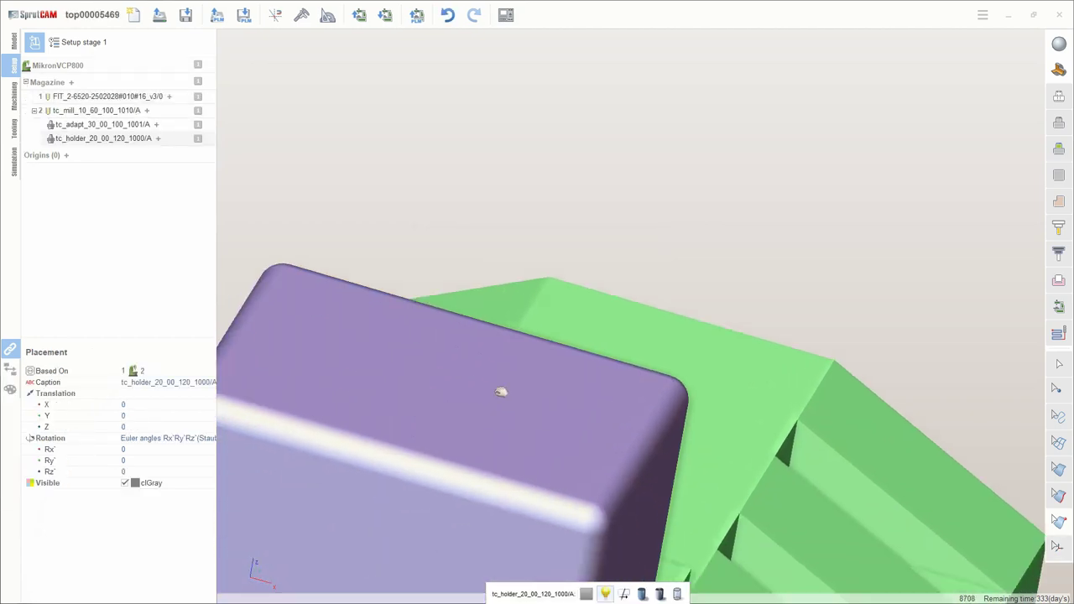
scroll(535, 348, "up", 3)
scroll(534, 347, "down", 2)
scroll(535, 347, "down", 5)
scroll(471, 489, "up", 1)
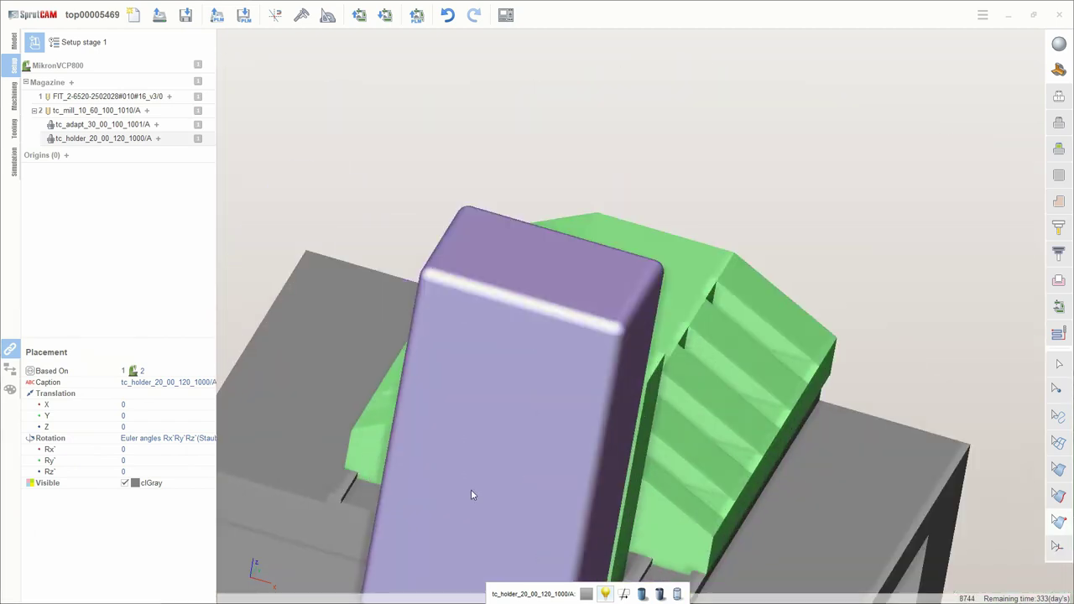
scroll(470, 524, "down", 2)
scroll(524, 368, "up", 1)
scroll(524, 368, "down", 3)
right_click_drag(558, 411, 674, 362)
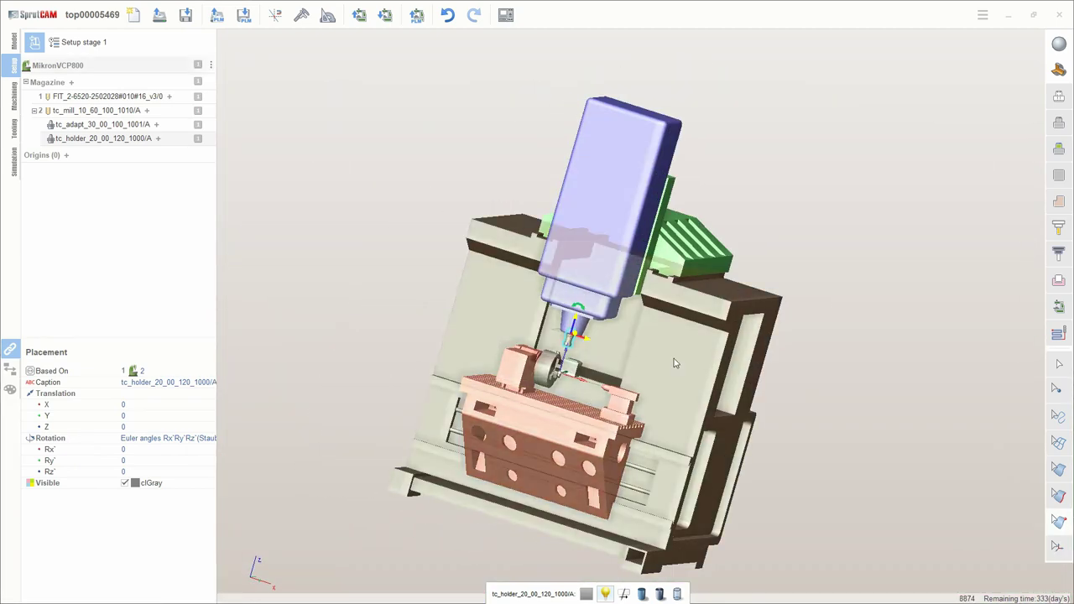
left_click(575, 385)
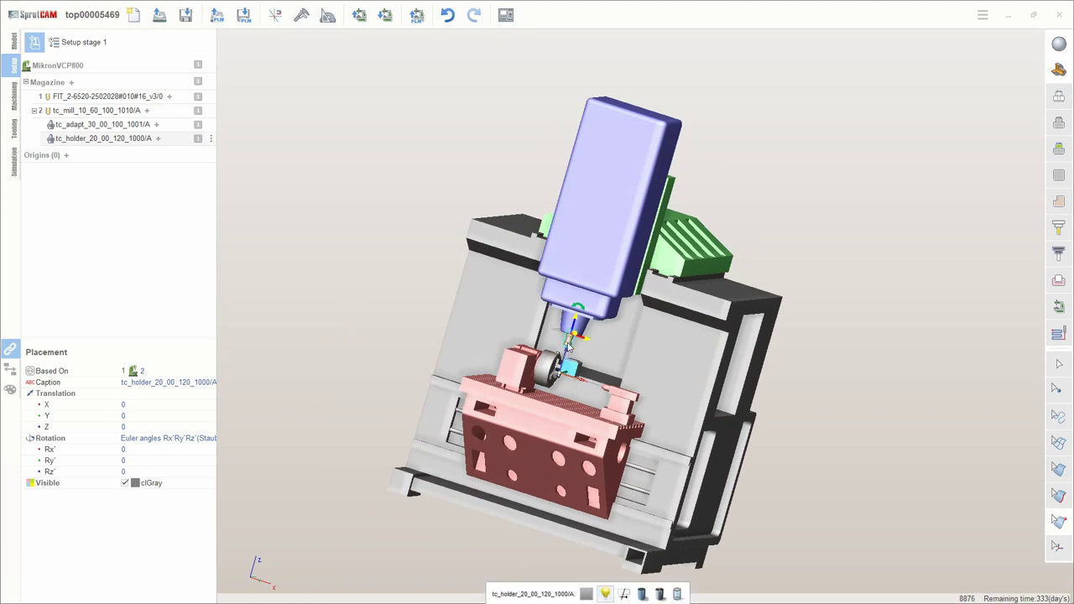
left_click(138, 99)
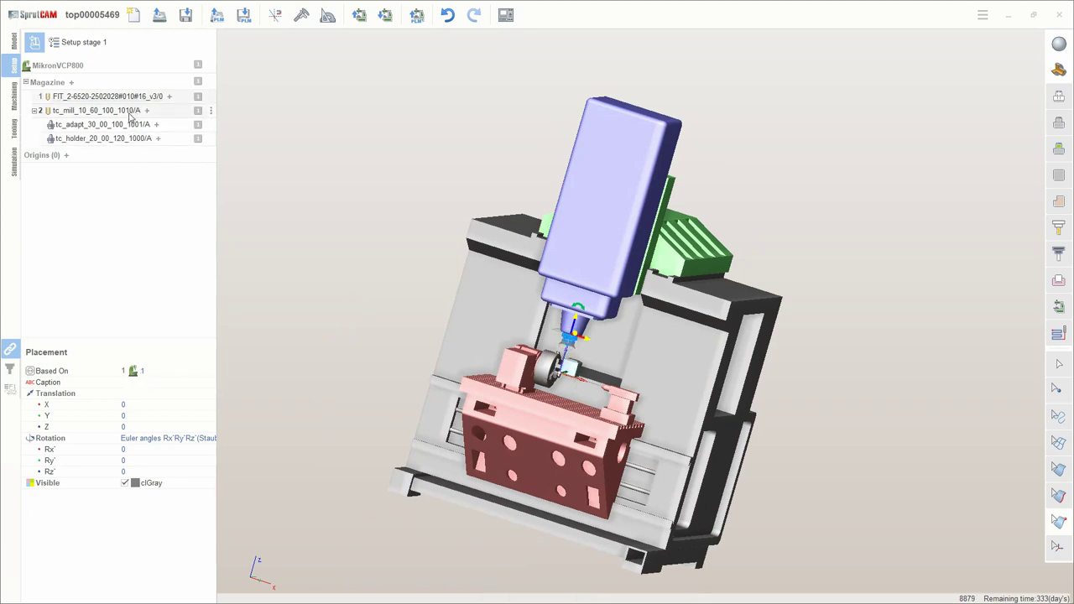
- Orbit the MikronVCP800 from several angles and open the recent projects list
left_click_drag(881, 420, 951, 467)
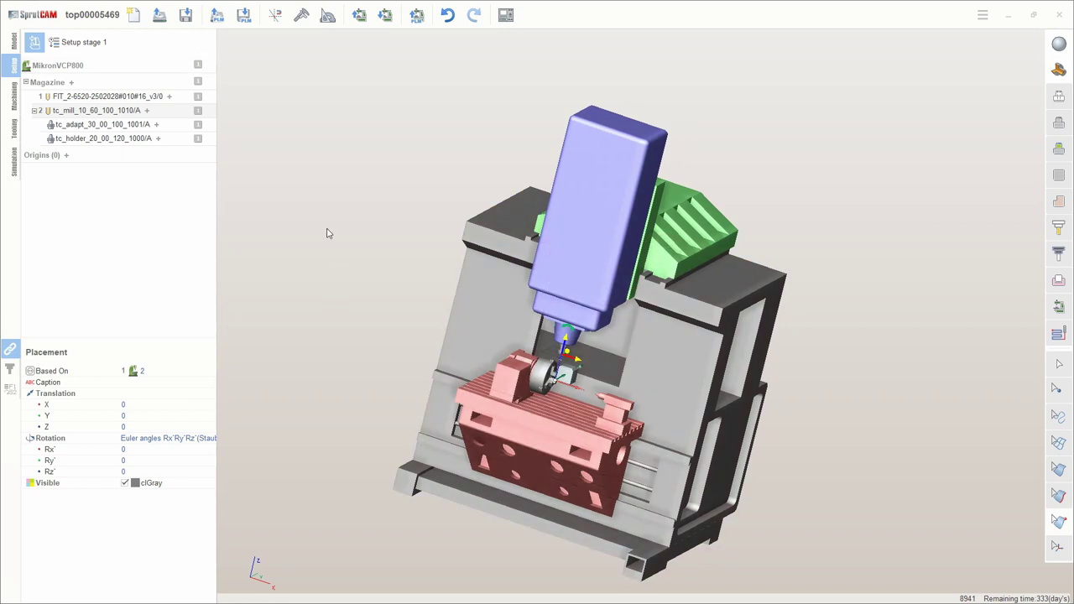
left_click(104, 16)
middle_click_drag(914, 462, 840, 462)
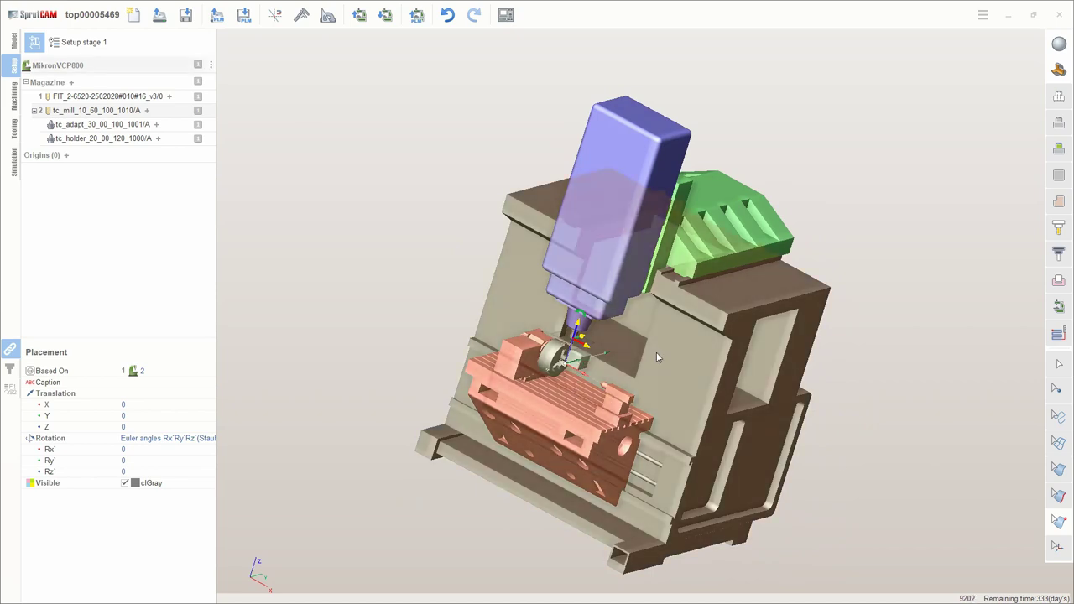
middle_click_drag(743, 391, 865, 432)
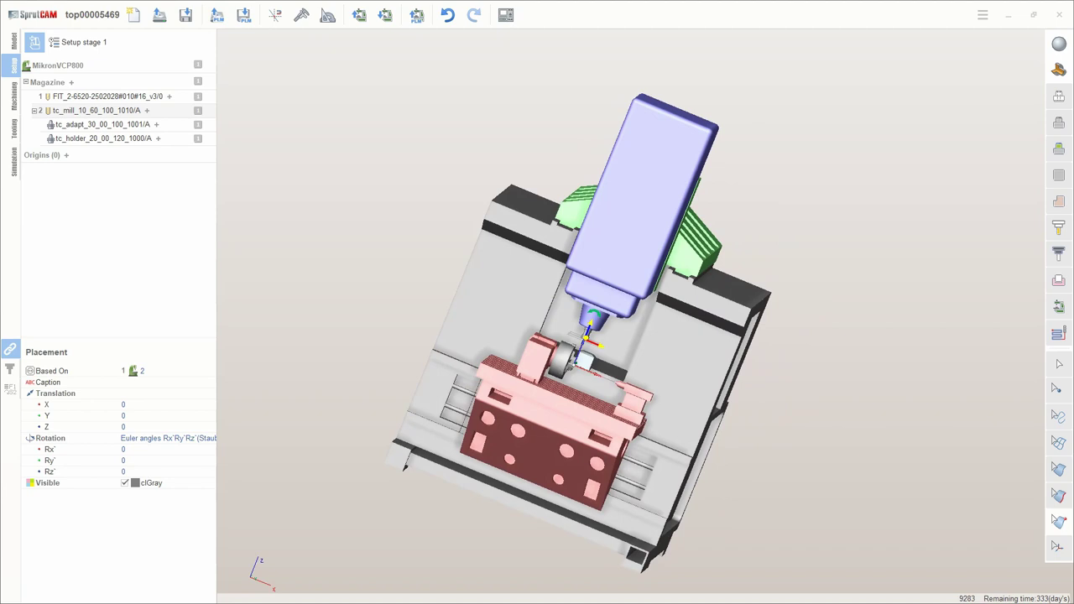
left_click(244, 16)
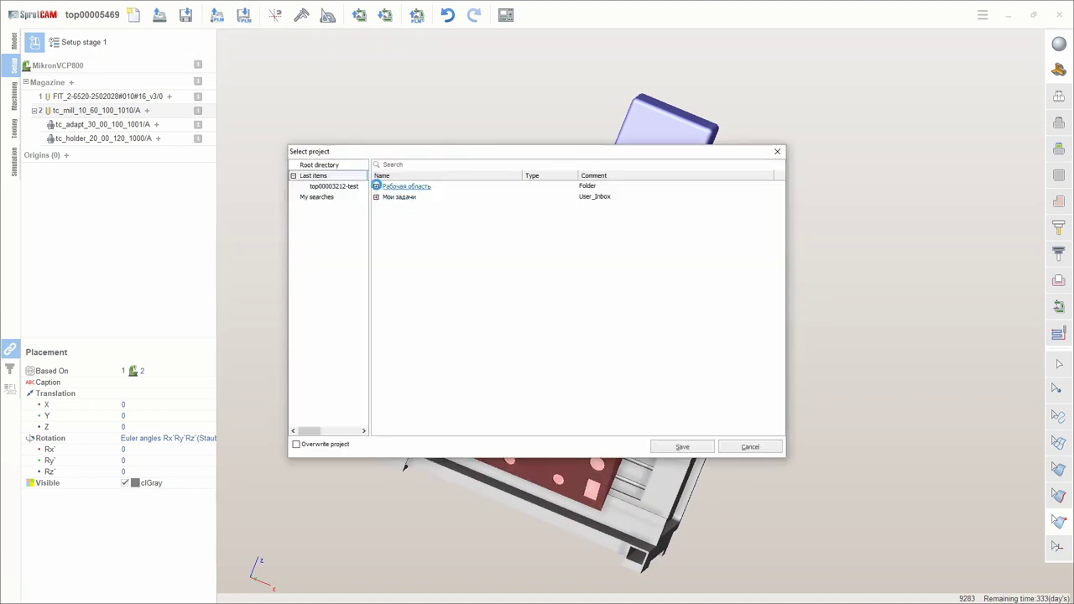
left_click(376, 186)
left_click(386, 207)
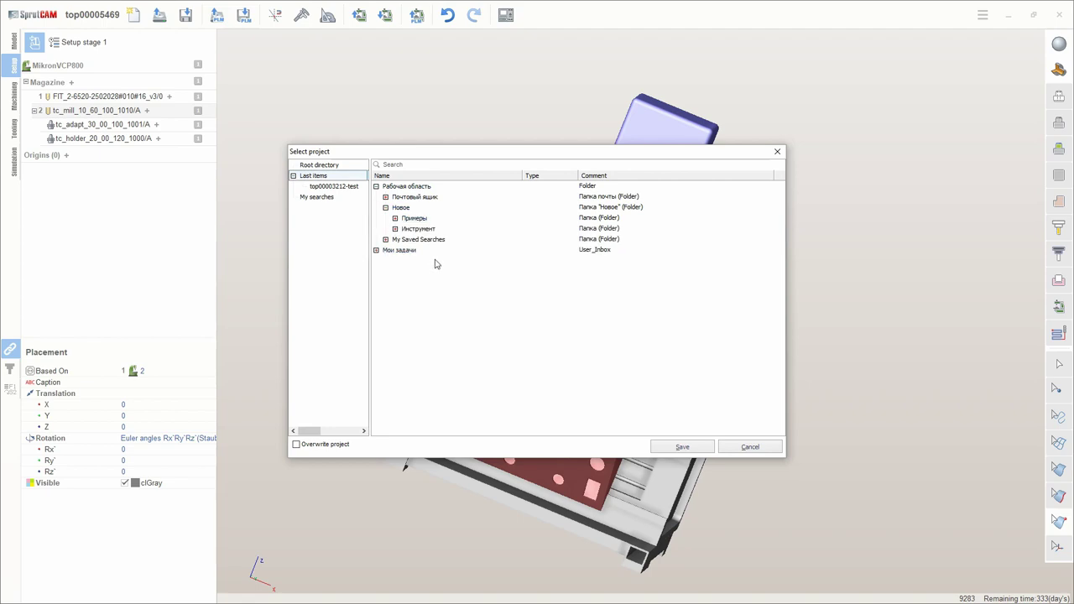
left_click(395, 218)
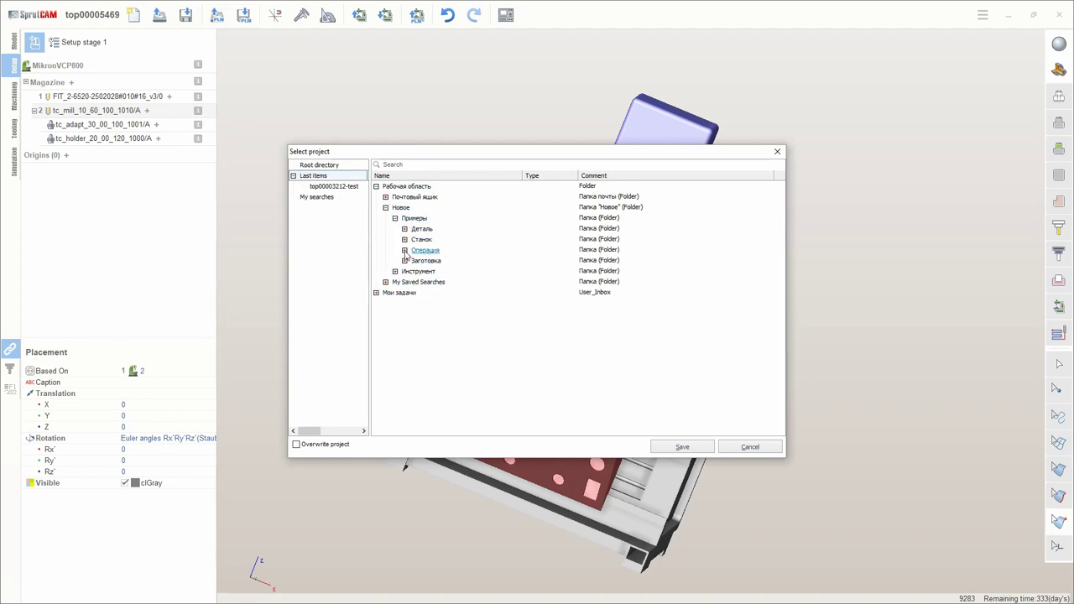
left_click(404, 250)
left_click(447, 260)
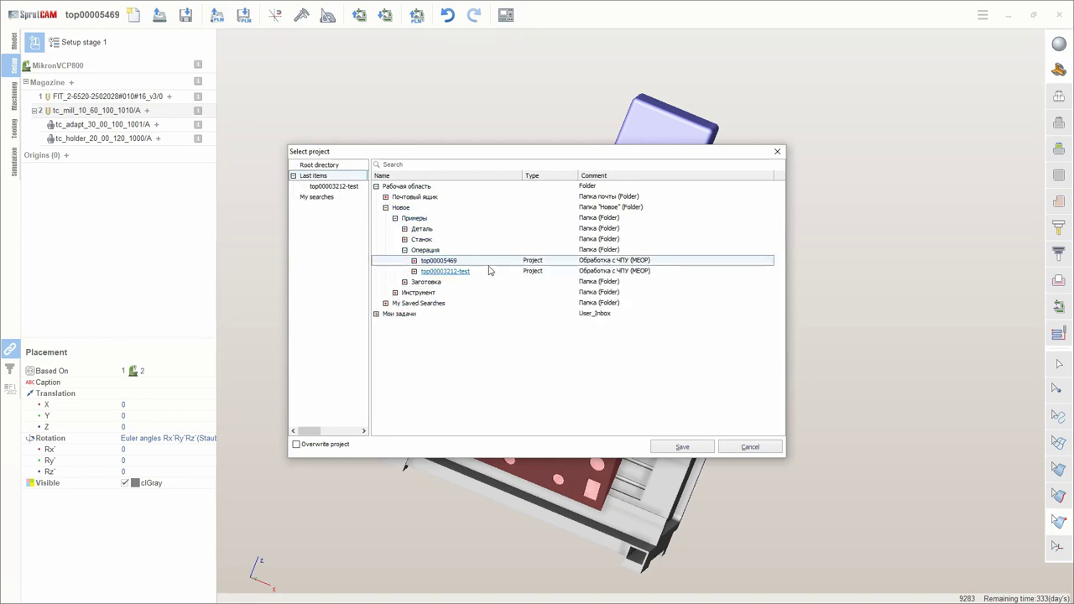
left_click(749, 447)
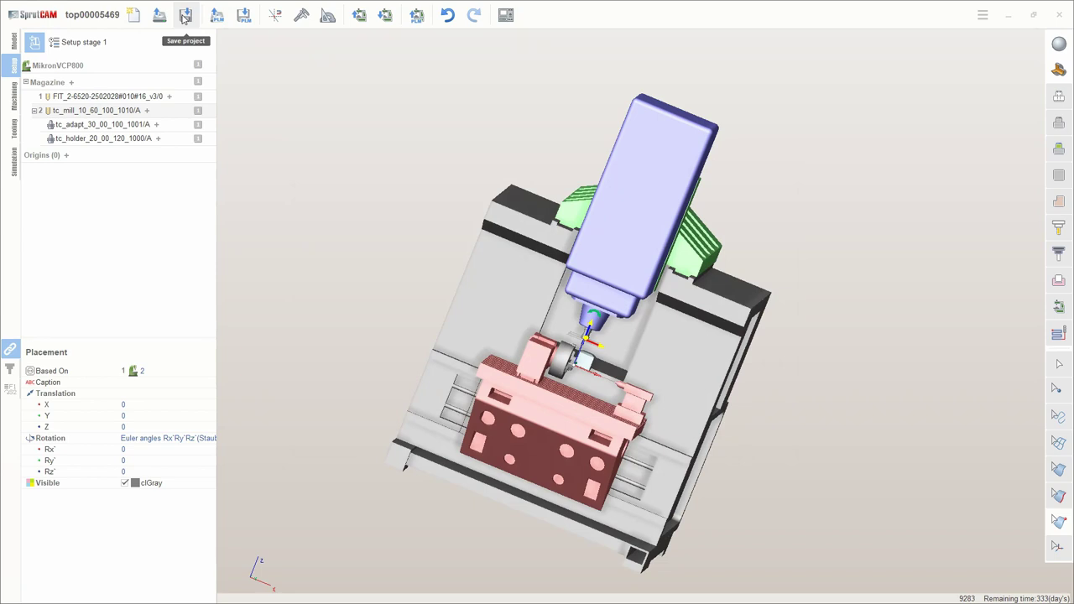
- Save project top00005469 to PLM T4S EDU, then orbit the machine view
left_click(93, 15)
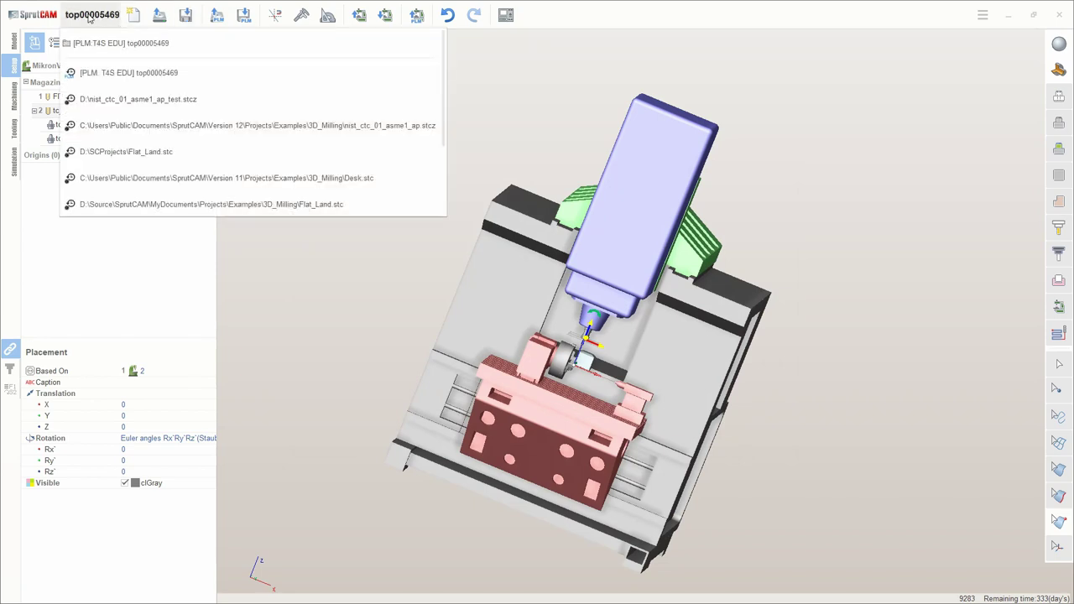
left_click(186, 15)
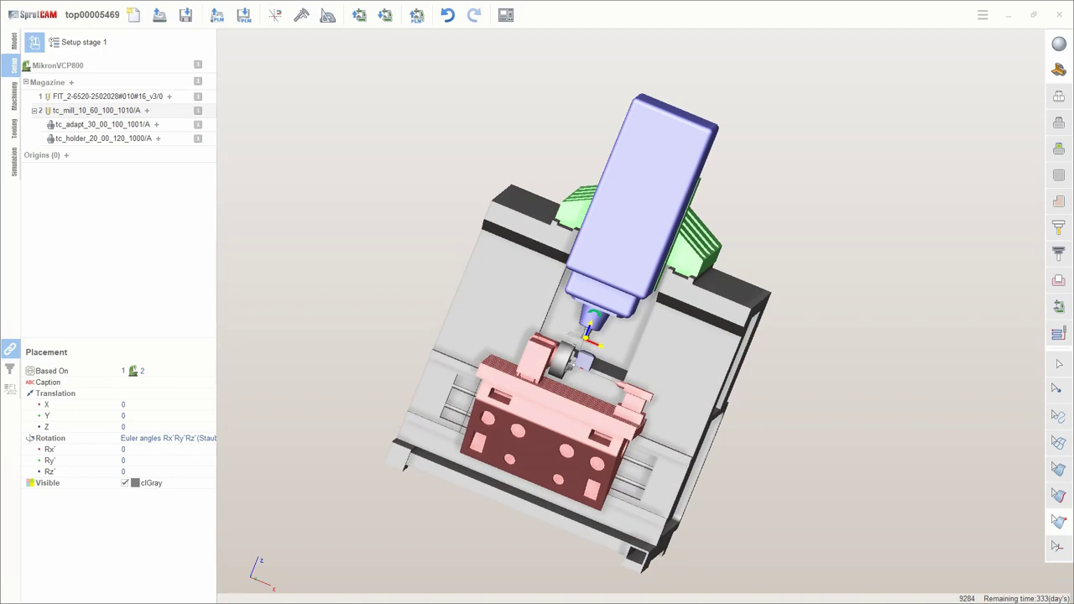
left_click(94, 16)
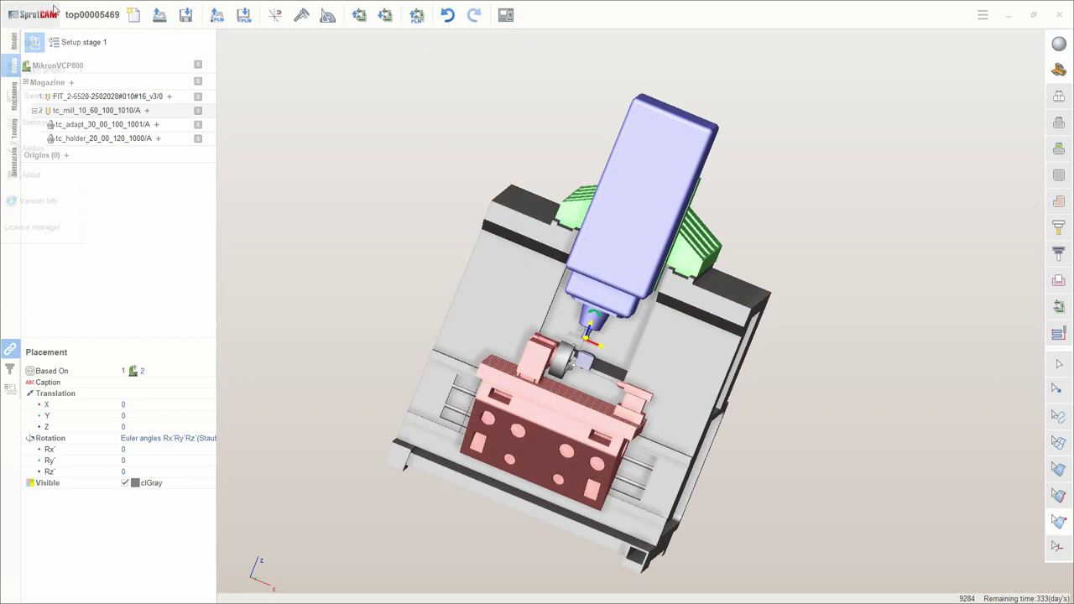
left_click(94, 17)
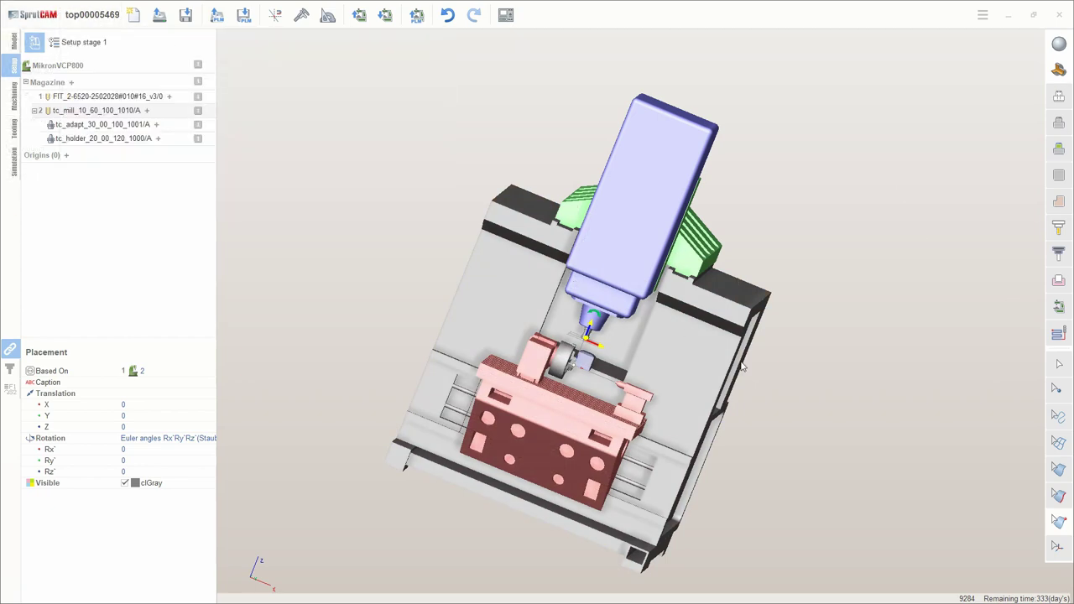
right_click_drag(744, 367, 774, 324)
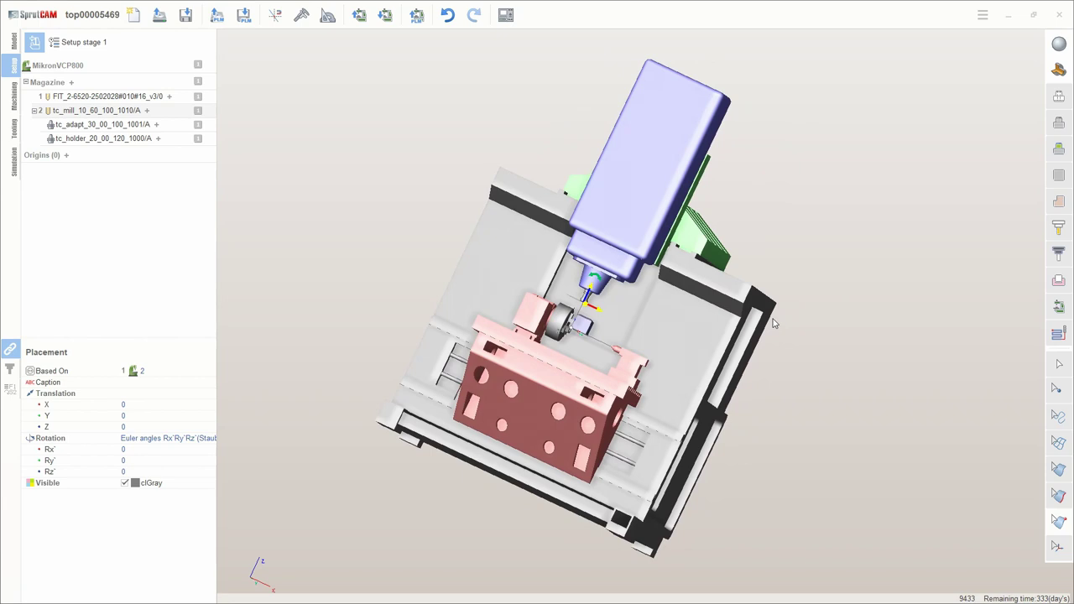
- Start a new project, then reopen [PLM: T4S EDU] top00005469 from the recent projects list
left_click(132, 15)
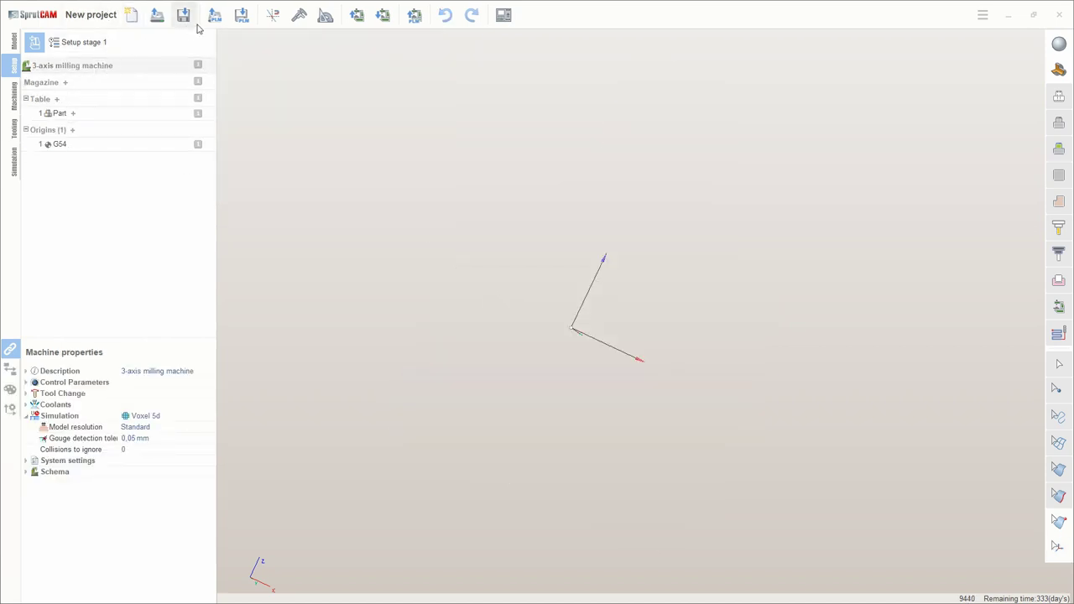
left_click(91, 14)
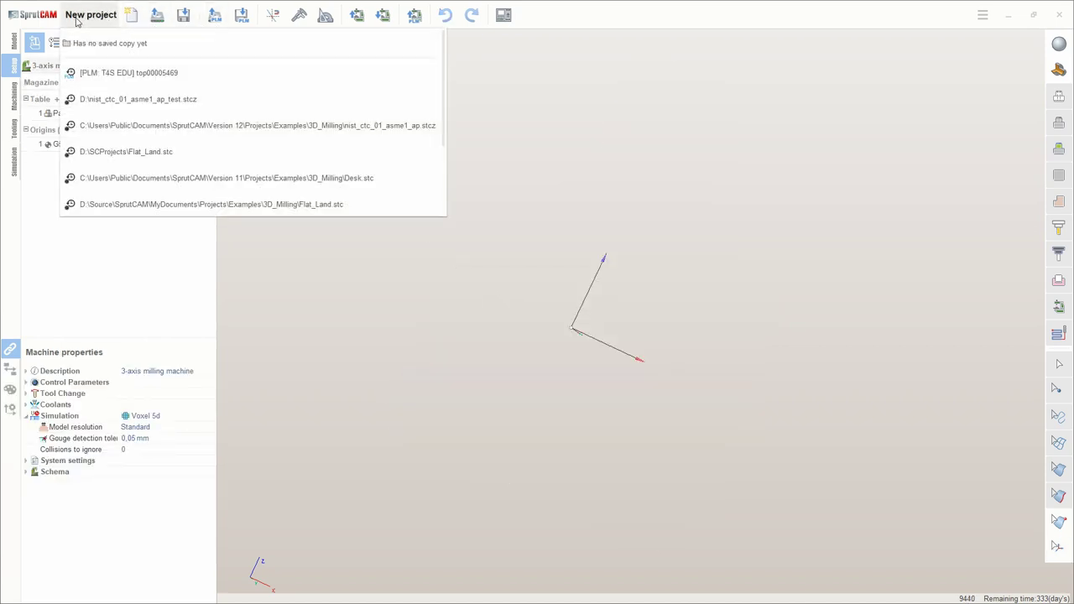
left_click(153, 76)
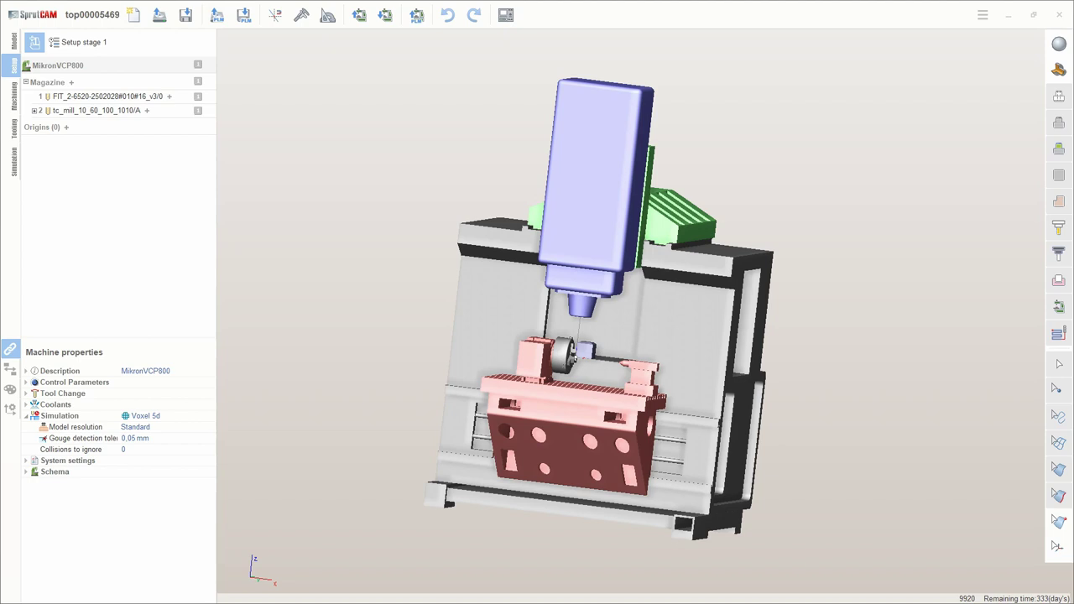
middle_click_drag(798, 333, 762, 339)
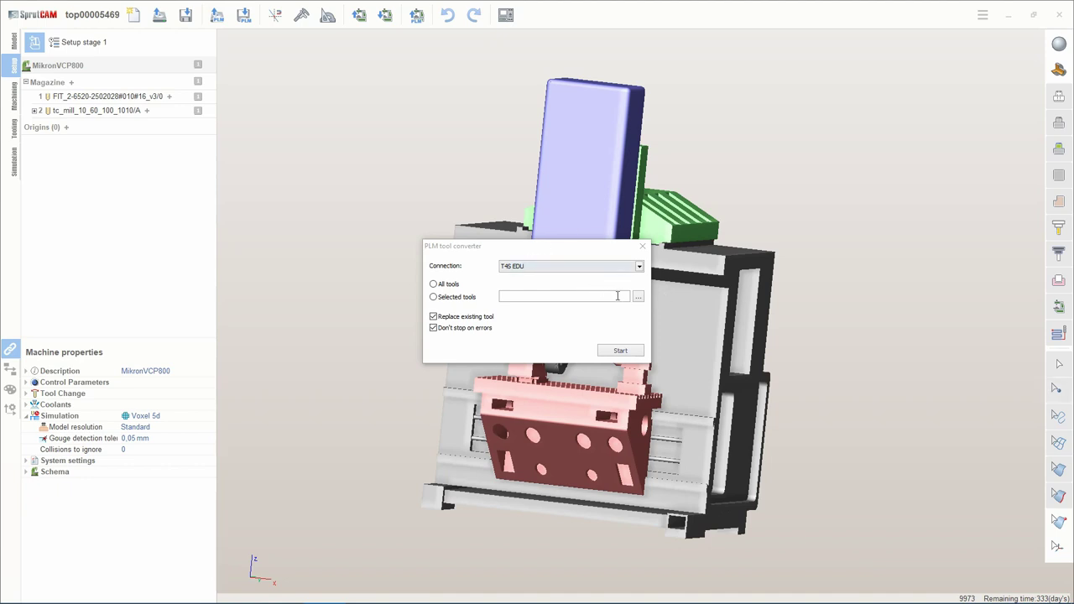
- Keep T45 EDU as the PLM connection
left_click(610, 271)
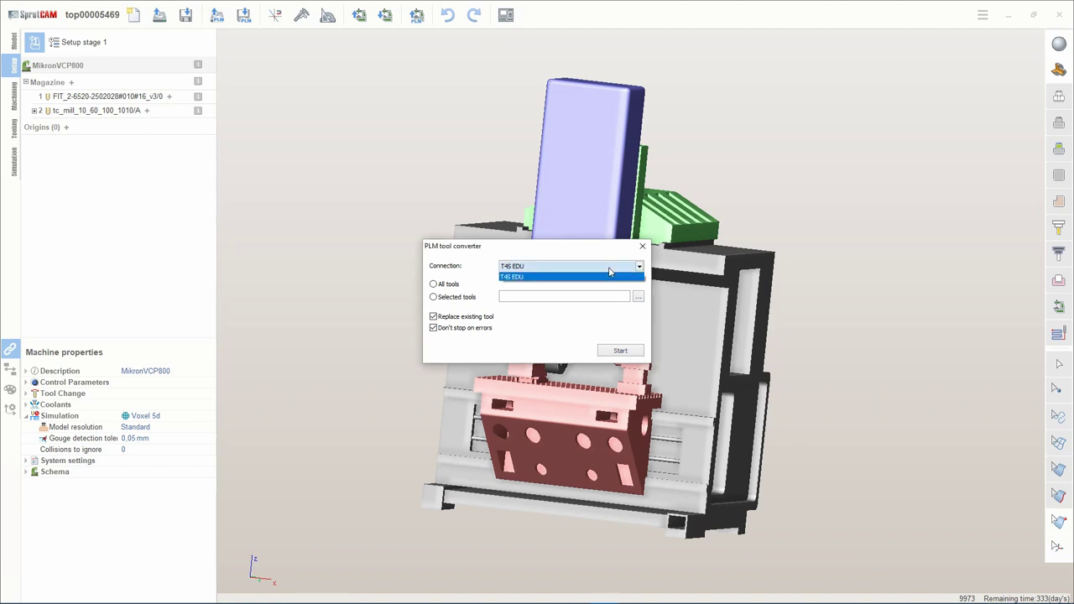
left_click(565, 271)
left_click(557, 271)
left_click(557, 273)
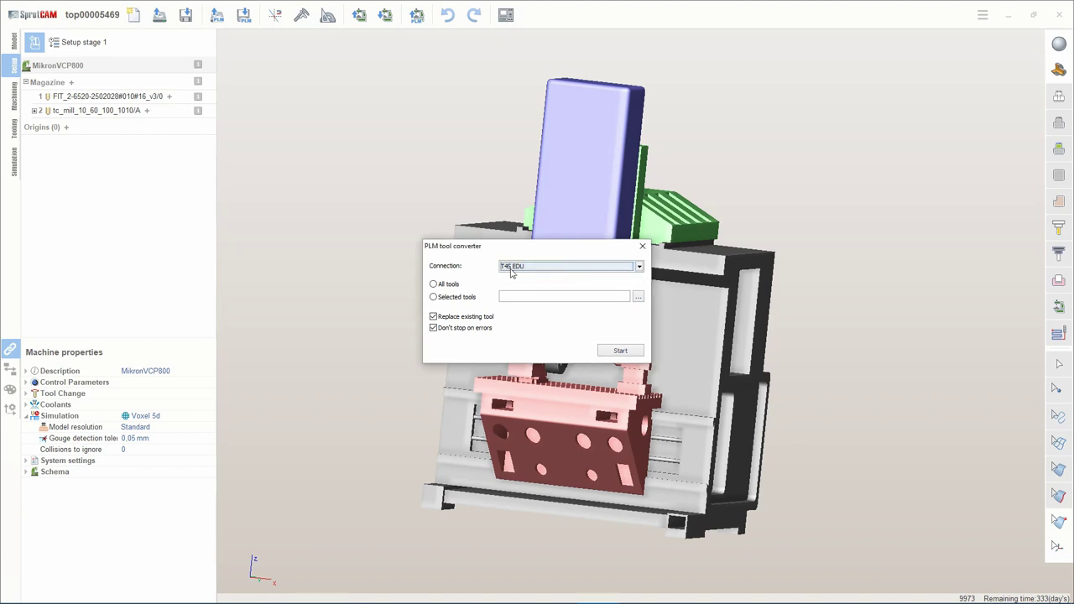
- Switch to Selected tools and pick the nxt_mill_1010_100/A;1-HSK50/D10 End Mill tool
left_click(443, 286)
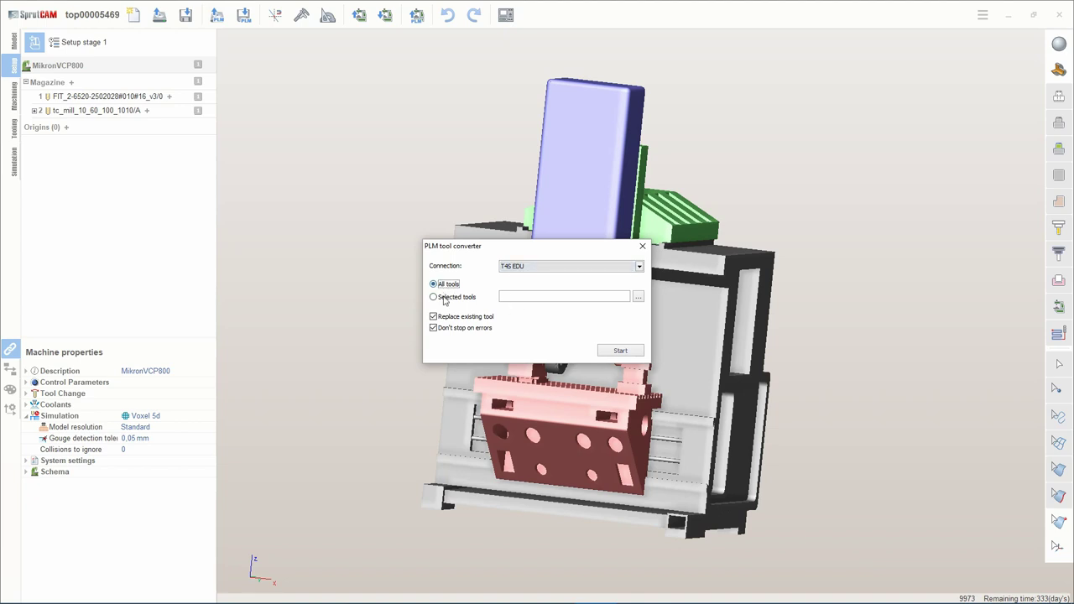
left_click(445, 301)
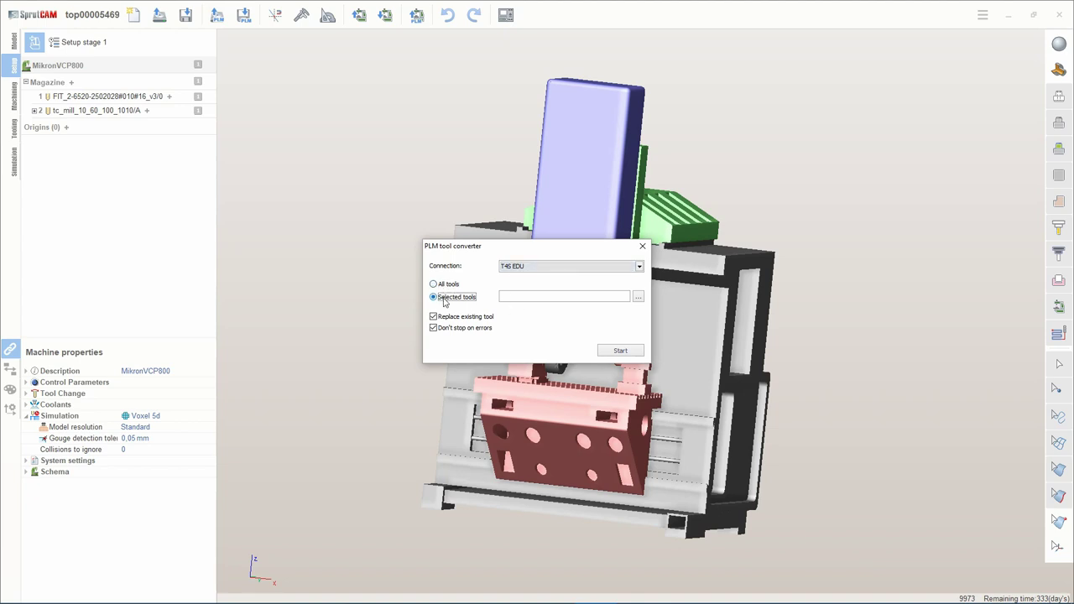
left_click(638, 297)
left_click(367, 186)
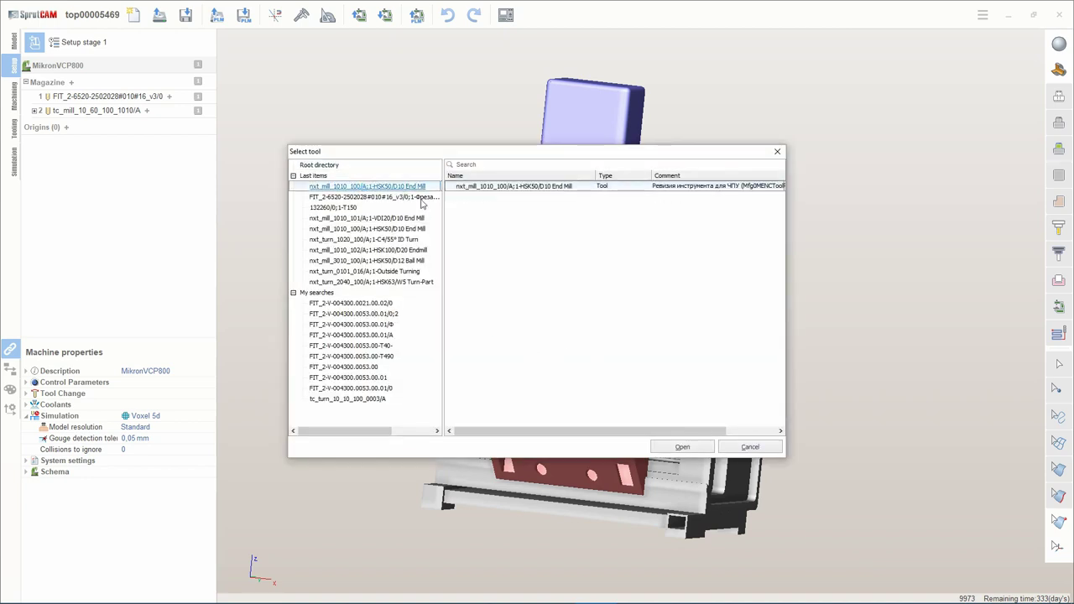
left_click(682, 447)
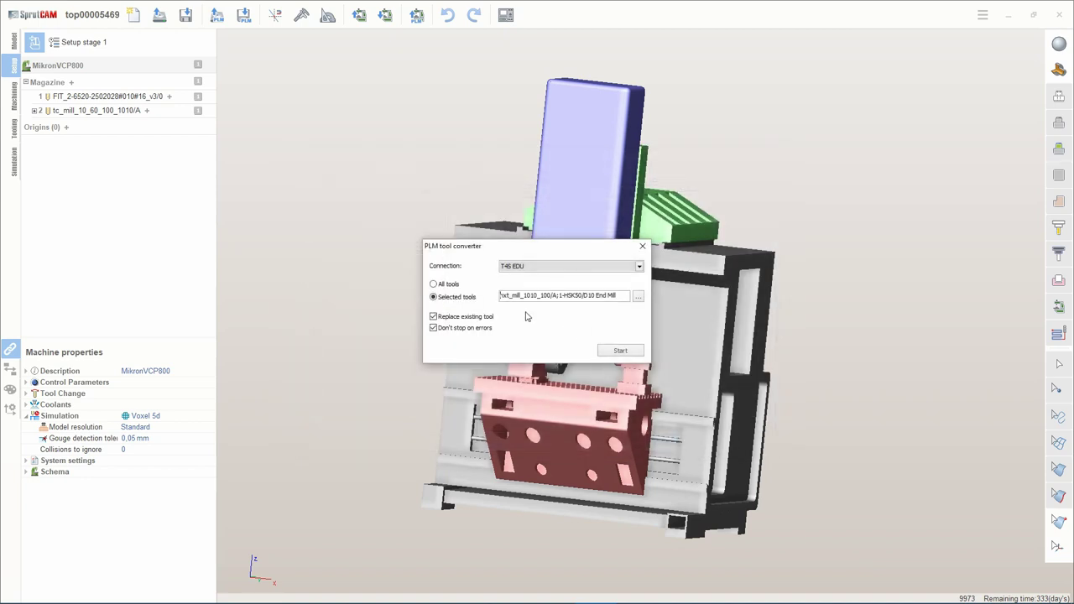
- Keep both replacing existing tools and continuing past errors enabled
left_click(470, 317)
left_click(463, 328)
left_click(452, 318)
left_click(447, 331)
left_click(449, 333)
- Start converting the D10 End Mill and acknowledge the 'Converted successfully' message
left_click(626, 352)
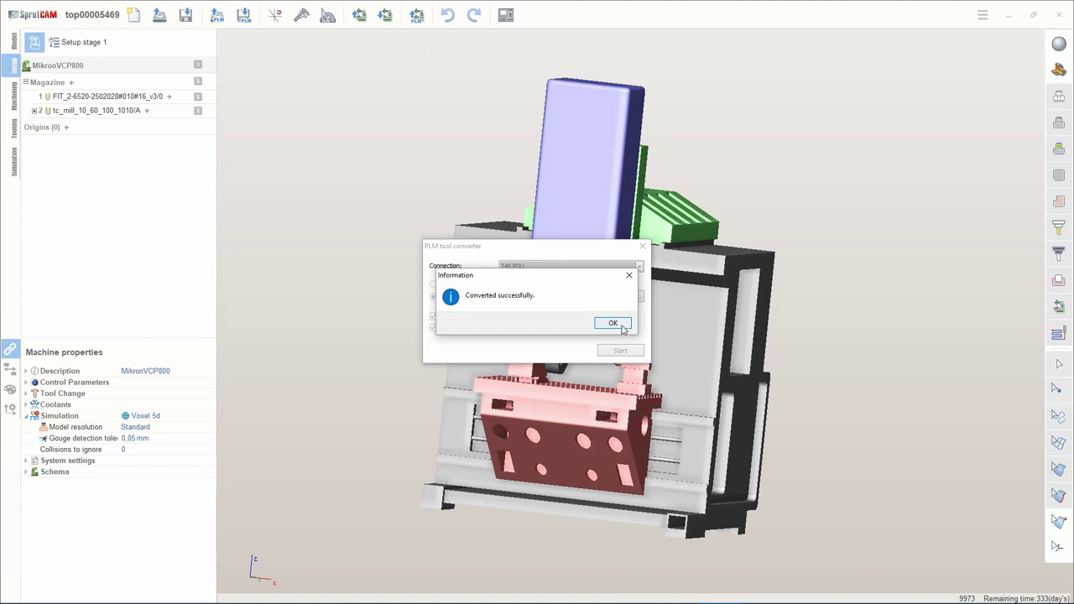
left_click(621, 328)
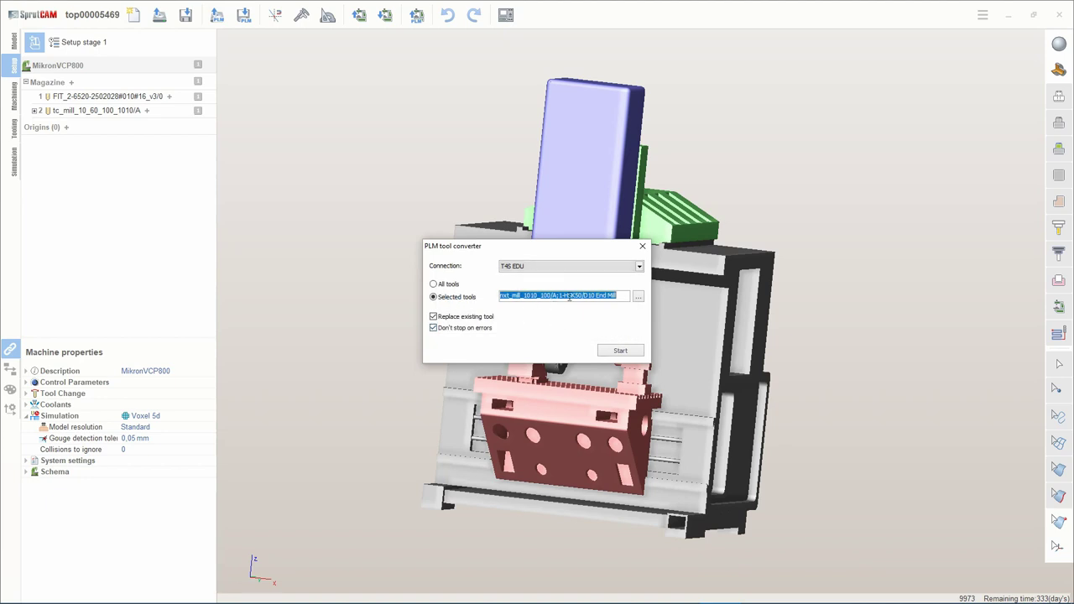